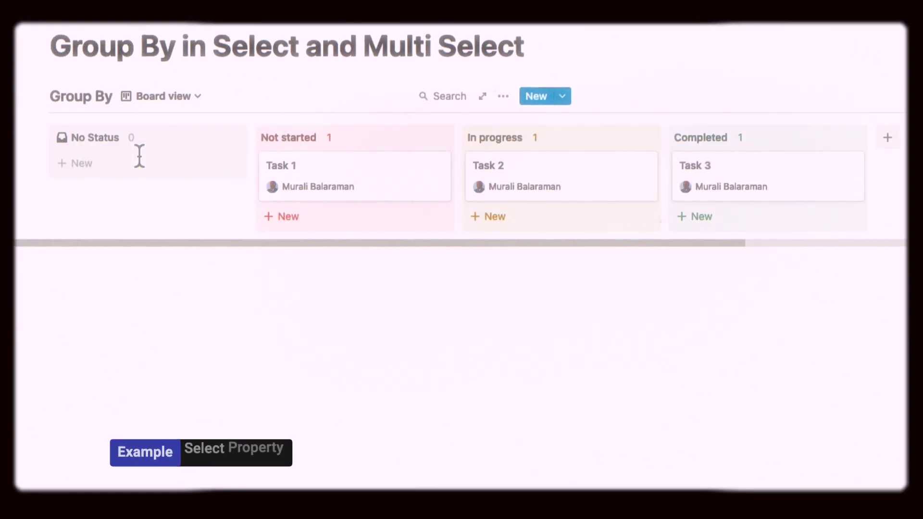
Show the Group By tasks as a table with Status as Multi-select, then scroll to the calendar board
{"action": "left_click", "coordinate": [162, 96]}
{"action": "left_click", "coordinate": [126, 171]}
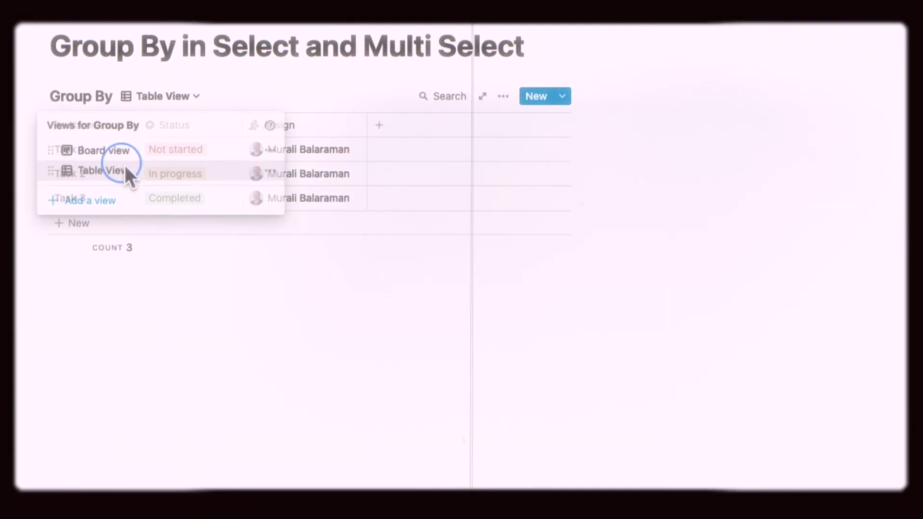
{"action": "left_click", "coordinate": [174, 125]}
{"action": "left_click", "coordinate": [181, 219]}
{"action": "left_click", "coordinate": [324, 150]}
{"action": "left_click", "coordinate": [163, 96]}
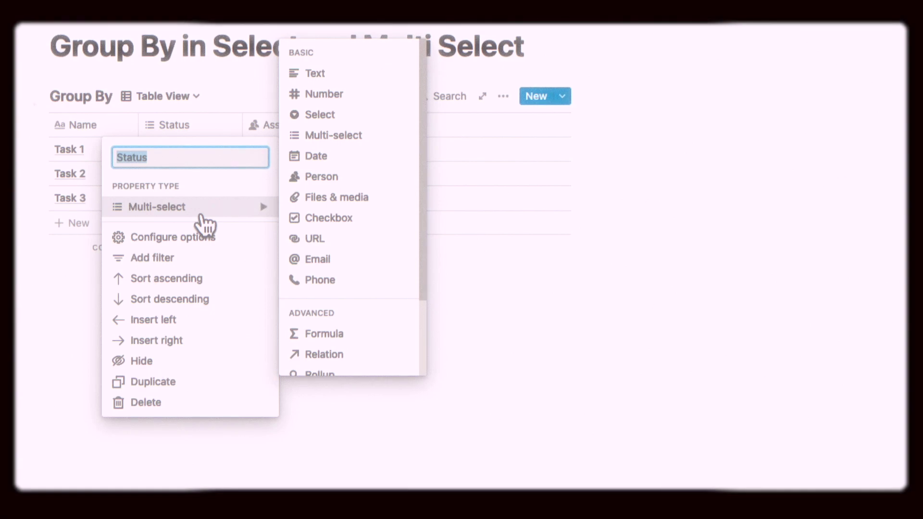
{"action": "scroll", "coordinate": [347, 210], "scroll_direction": "down", "scroll_amount": 4}
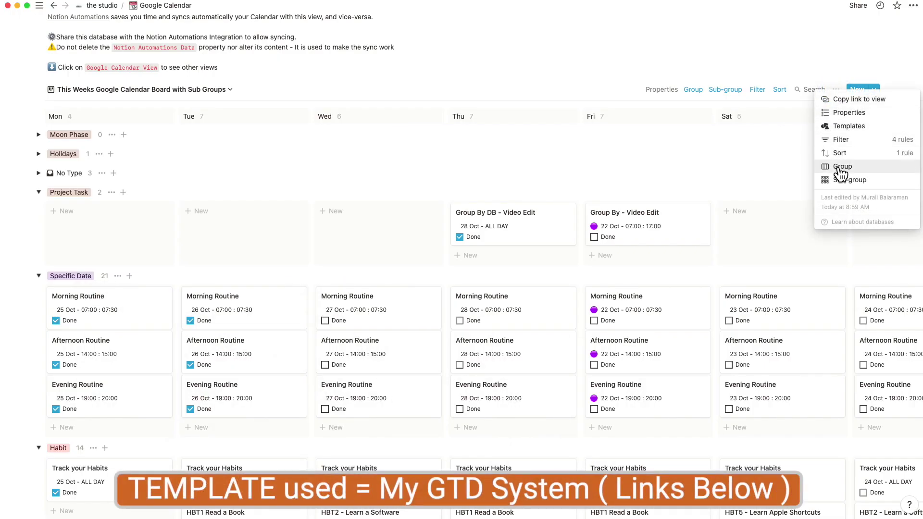
In the calendar board's Group settings, drag Sat before Fri and back, leaving the order unchanged
{"action": "left_click", "coordinate": [835, 167]}
{"action": "left_click_drag", "start_coordinate": [616, 271], "coordinate": [659, 263]}
{"action": "left_click", "coordinate": [726, 90]}
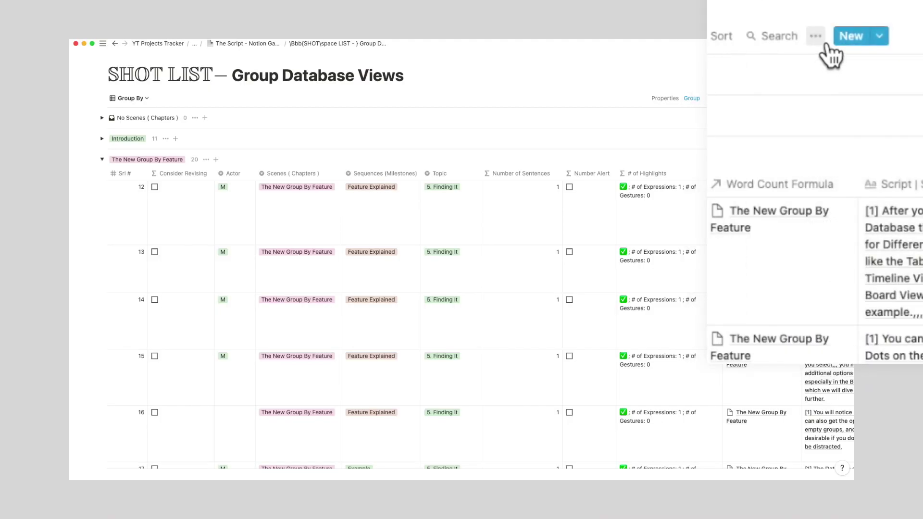
Open the SHOT LIST view's Group settings and scroll through the Group by property list
{"action": "left_click", "coordinate": [824, 42]}
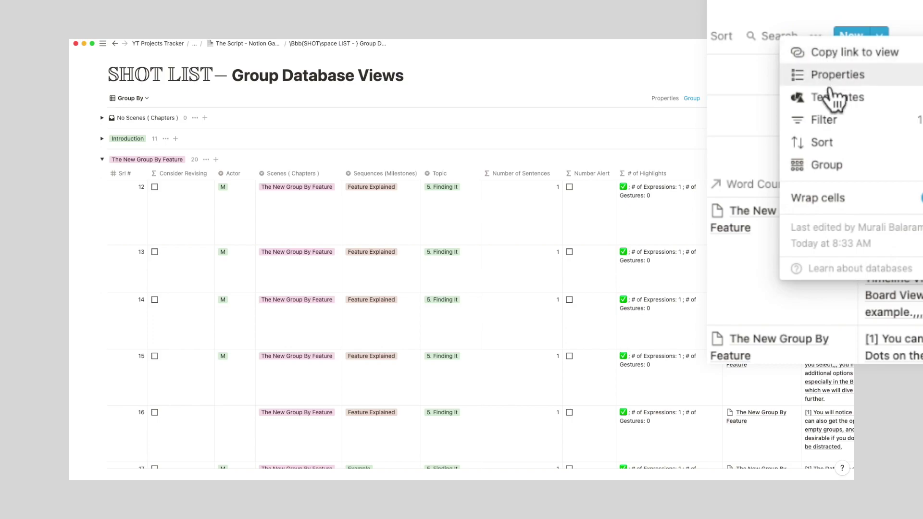
{"action": "left_click", "coordinate": [831, 176]}
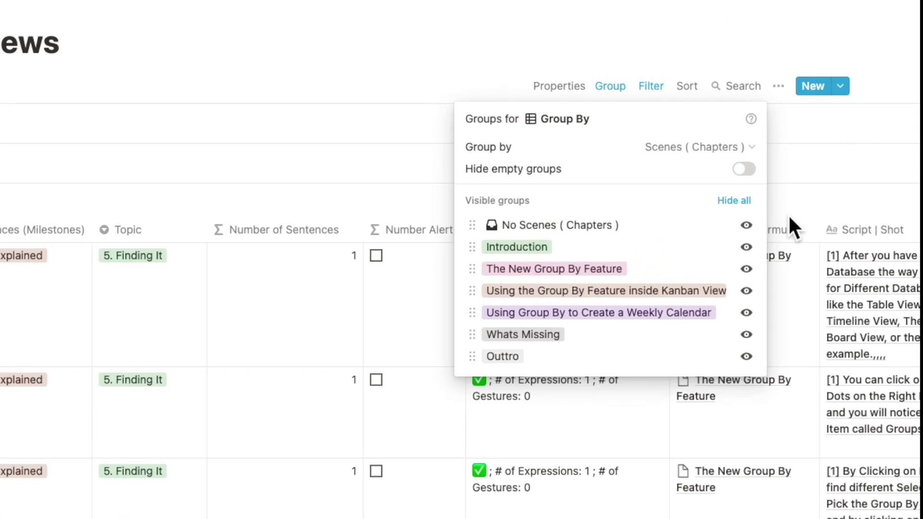
{"action": "left_click", "coordinate": [687, 153]}
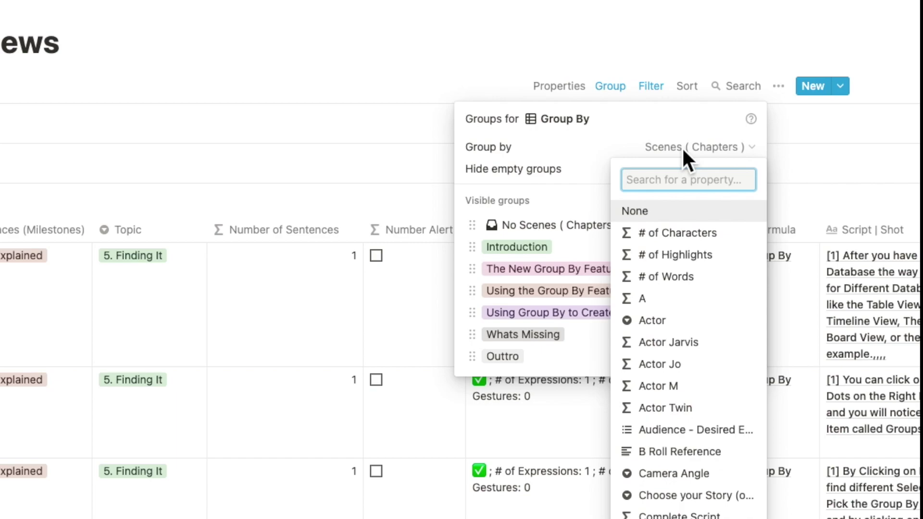
{"action": "scroll", "coordinate": [717, 284], "scroll_direction": "down", "scroll_amount": 10}
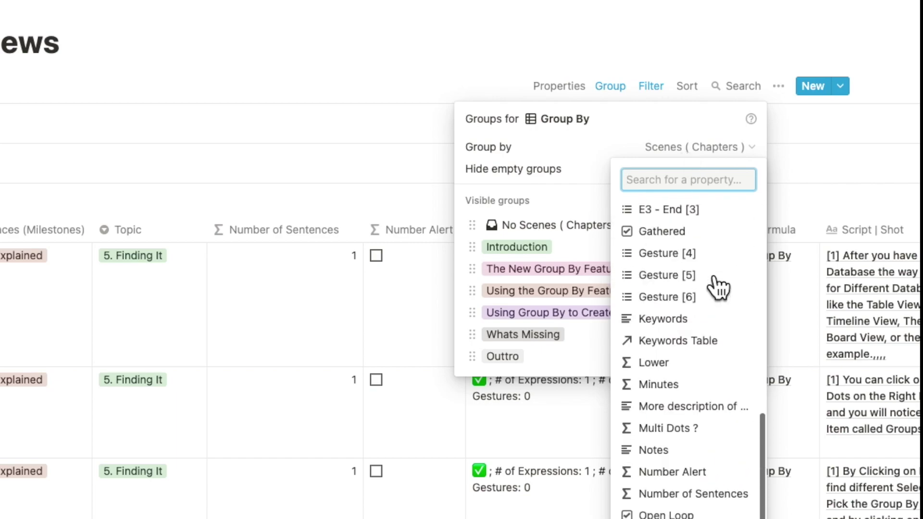
{"action": "scroll", "coordinate": [718, 287], "scroll_direction": "down", "scroll_amount": 4}
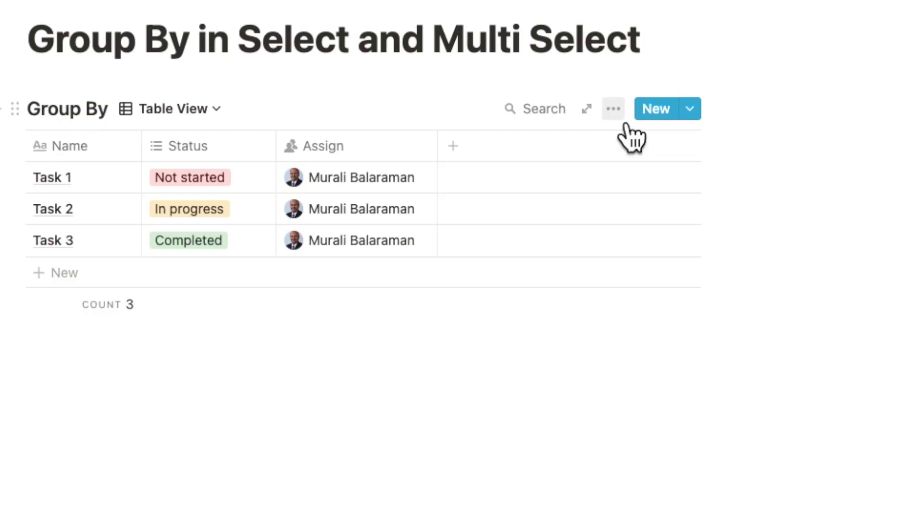
Group the task table by Name, sorted Alphabetical, with Hide empty groups turned on
{"action": "left_click", "coordinate": [616, 110]}
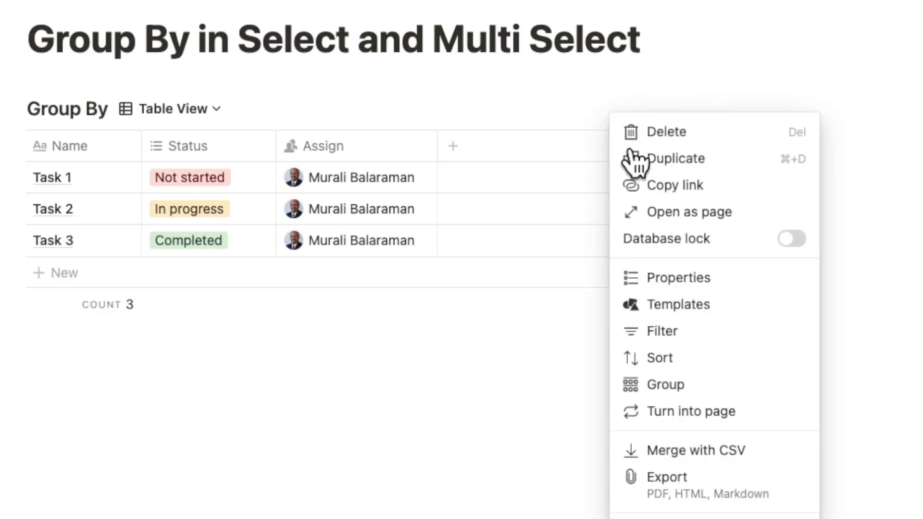
{"action": "left_click", "coordinate": [663, 389]}
{"action": "left_click", "coordinate": [634, 185]}
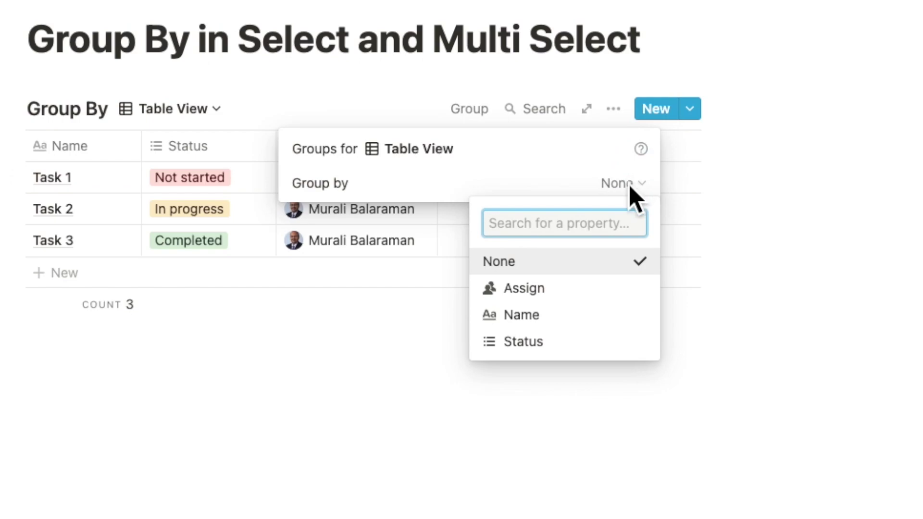
{"action": "left_click", "coordinate": [558, 323]}
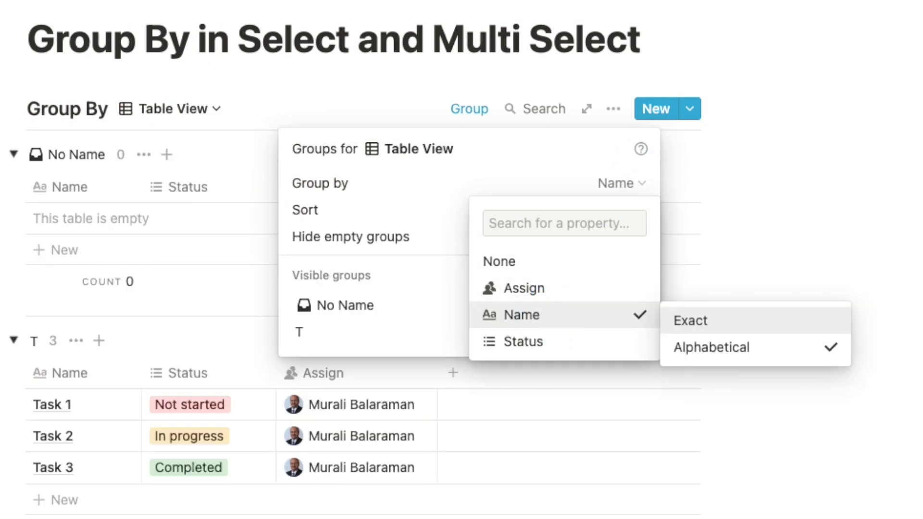
{"action": "left_click", "coordinate": [711, 347]}
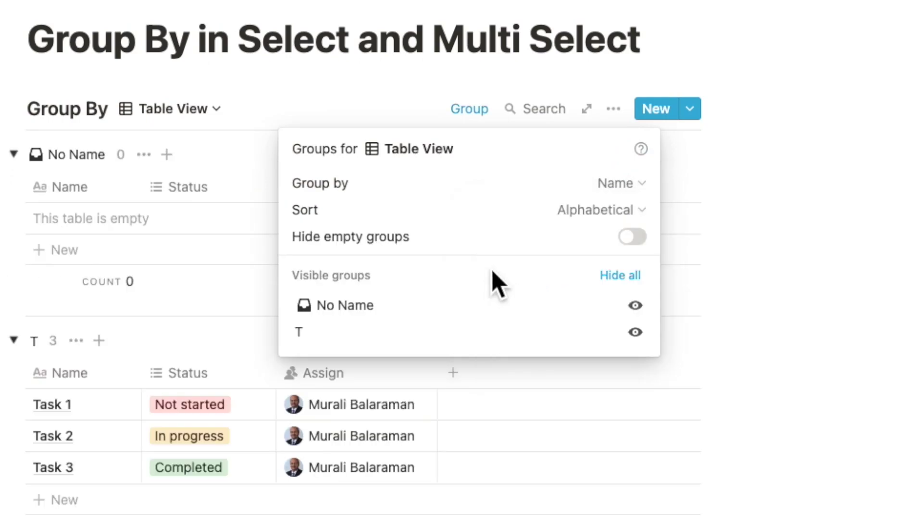
{"action": "left_click", "coordinate": [638, 247]}
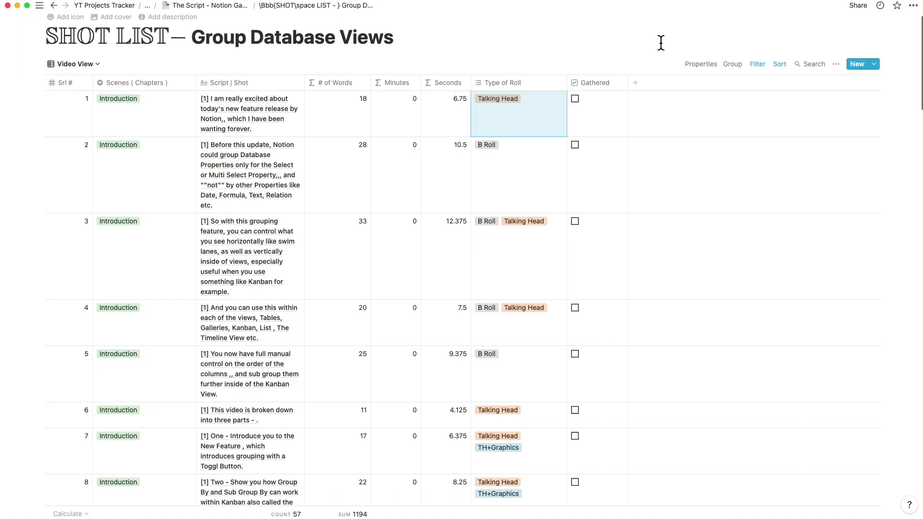
Scroll the Video View table, review its Group by properties, then switch to the Group By view
{"action": "scroll", "coordinate": [659, 41], "scroll_direction": "down", "scroll_amount": 3}
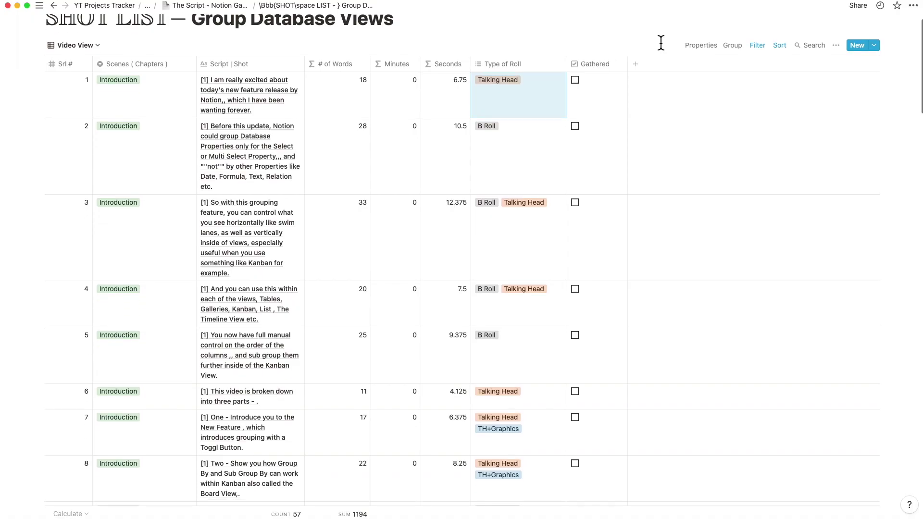
{"action": "scroll", "coordinate": [649, 150], "scroll_direction": "down", "scroll_amount": 5}
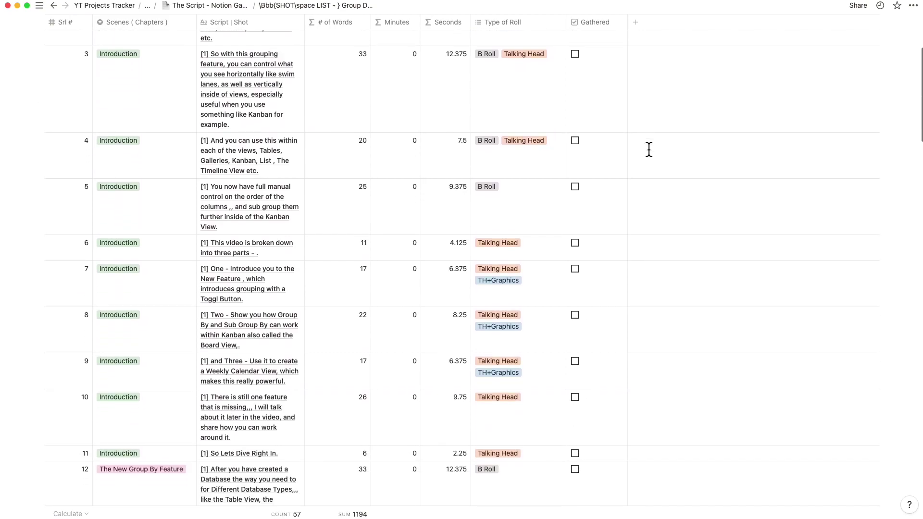
{"action": "scroll", "coordinate": [649, 149], "scroll_direction": "down", "scroll_amount": 3}
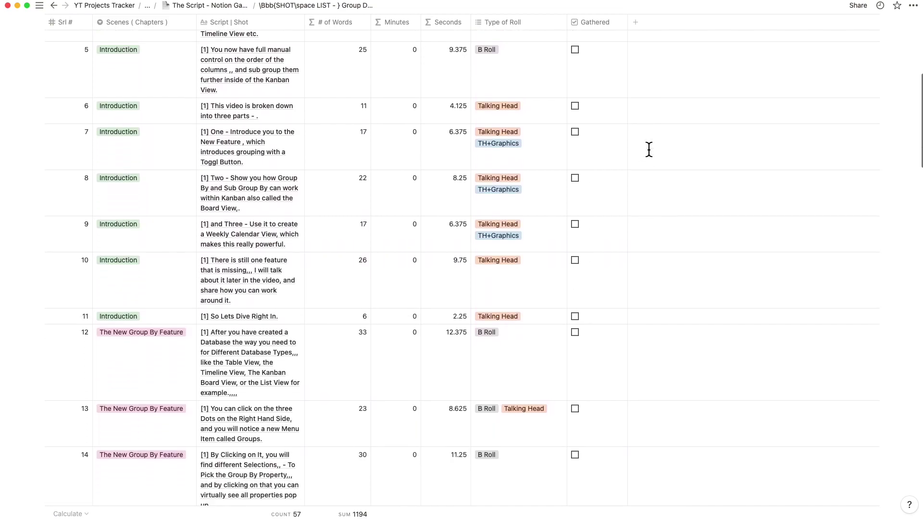
{"action": "left_click", "coordinate": [836, 69]}
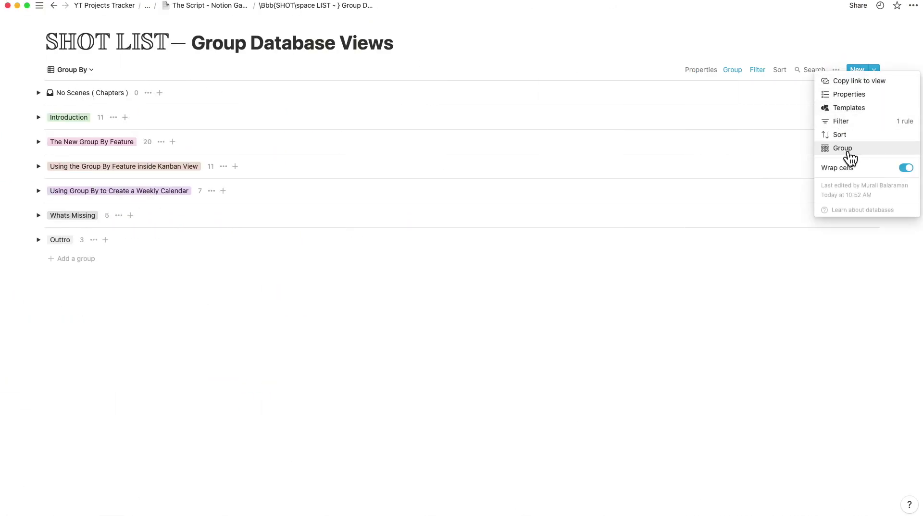
{"action": "left_click", "coordinate": [903, 146]}
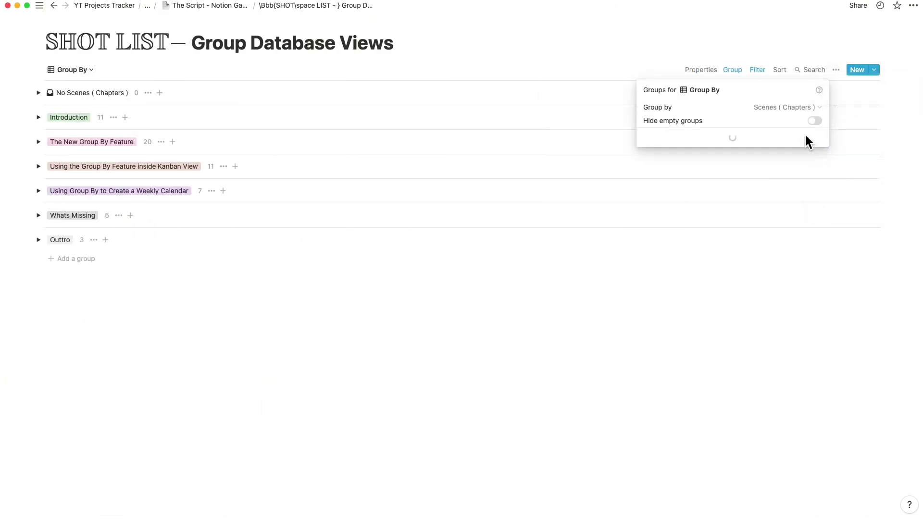
{"action": "left_click", "coordinate": [779, 108]}
{"action": "scroll", "coordinate": [786, 260], "scroll_direction": "down", "scroll_amount": 3}
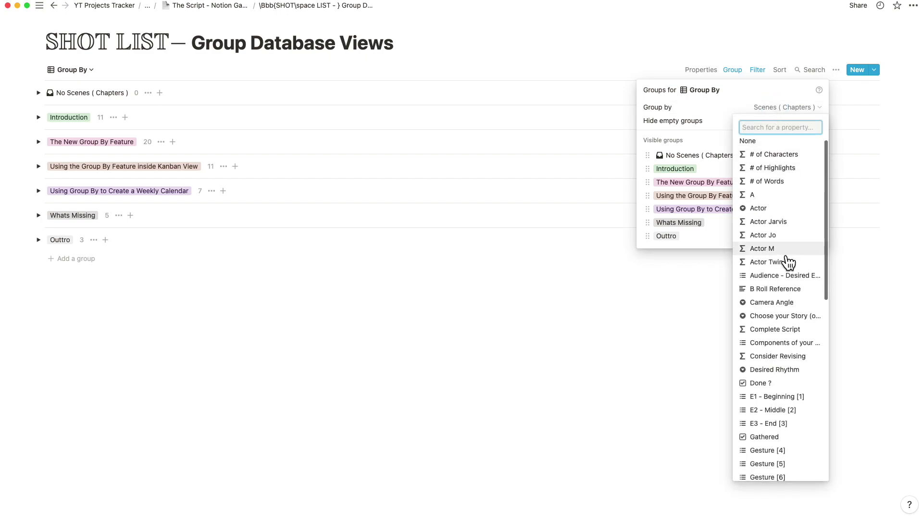
{"action": "scroll", "coordinate": [788, 262], "scroll_direction": "down", "scroll_amount": 6}
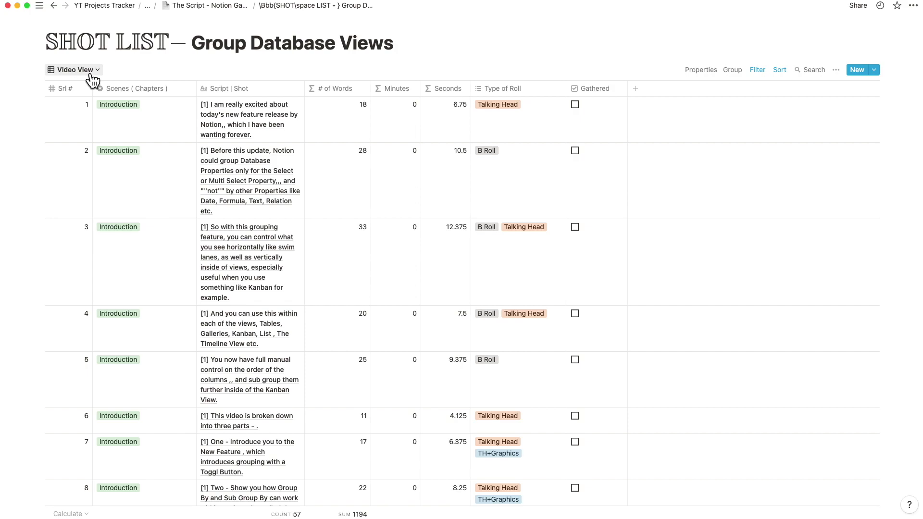
{"action": "left_click", "coordinate": [86, 70]}
{"action": "left_click", "coordinate": [72, 133]}
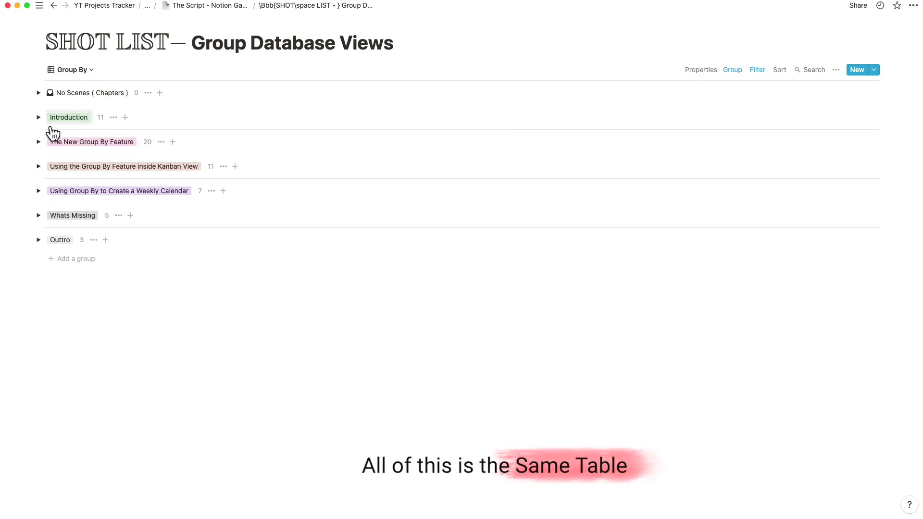
Expand the Introduction group, try moving it below The New Group By Feature, and hide Outtro
{"action": "left_click", "coordinate": [38, 117]}
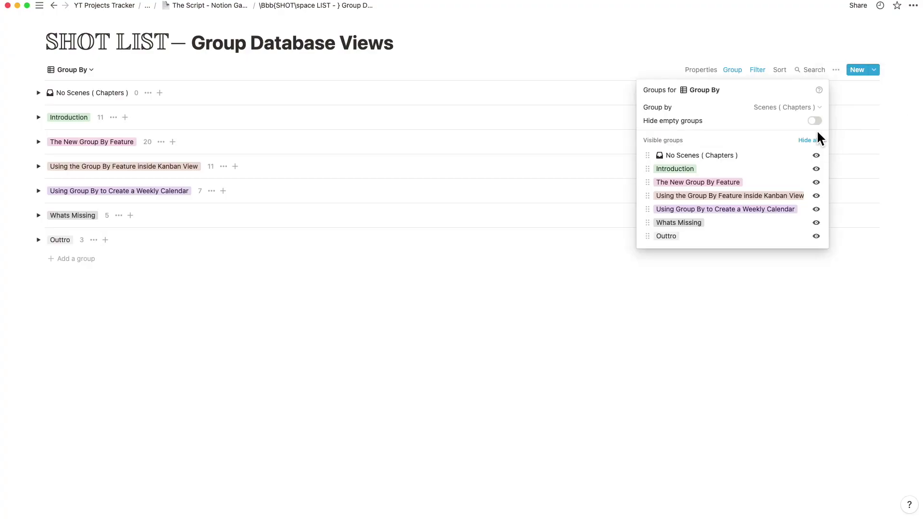
{"action": "left_click_drag", "start_coordinate": [658, 169], "coordinate": [659, 187]}
{"action": "left_click", "coordinate": [817, 236]}
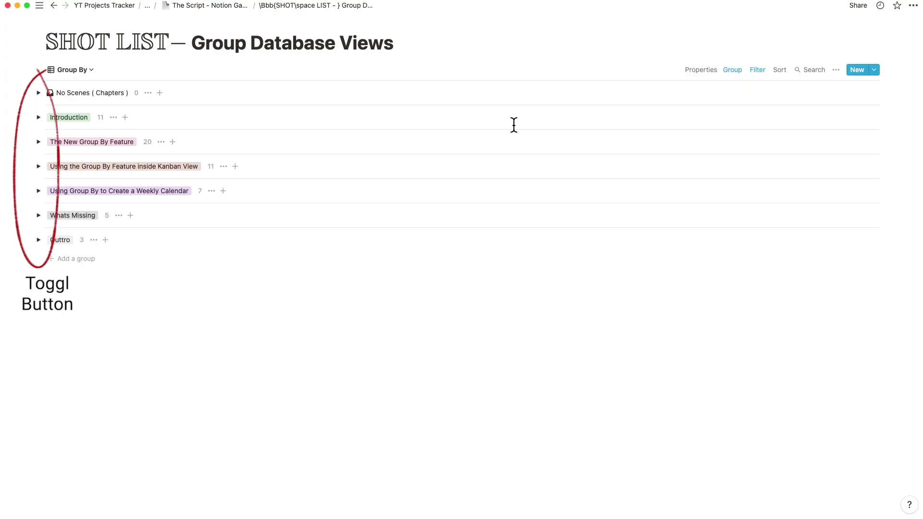
{"action": "left_click", "coordinate": [38, 117]}
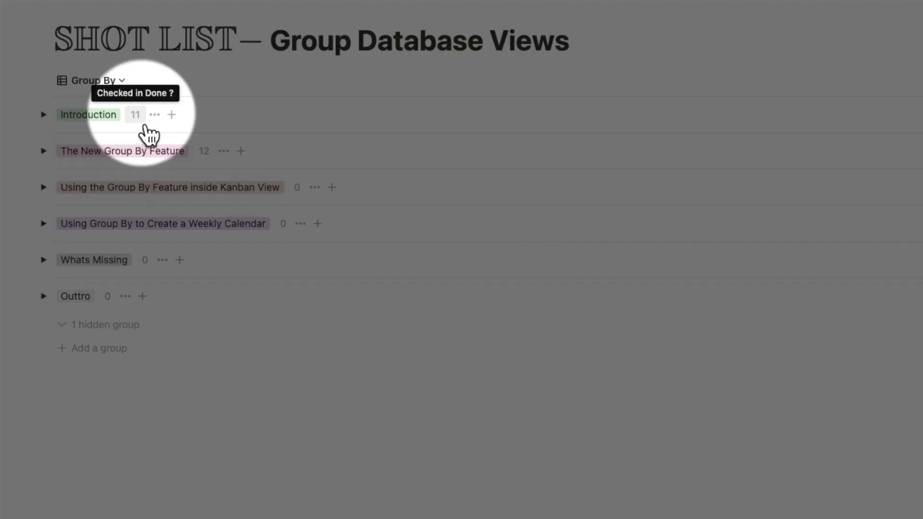
{"action": "left_click", "coordinate": [145, 126]}
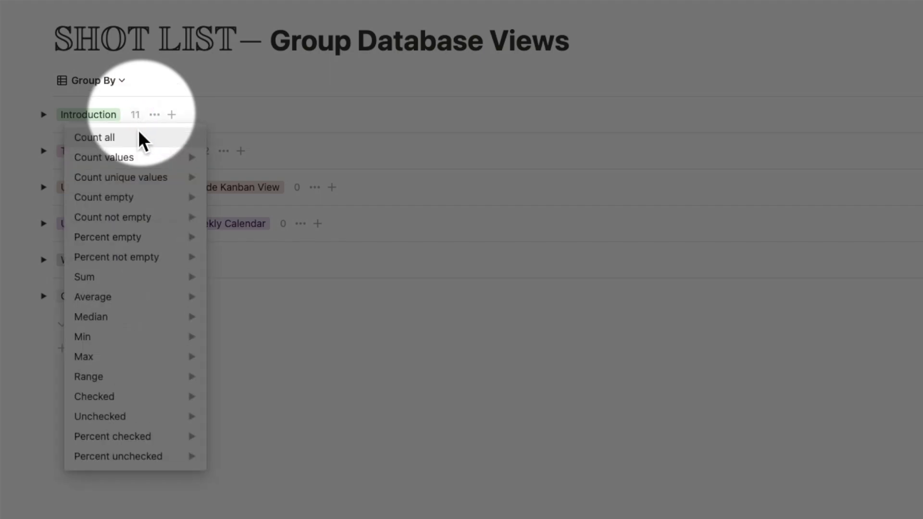
{"action": "mouse_move", "coordinate": [183, 397]}
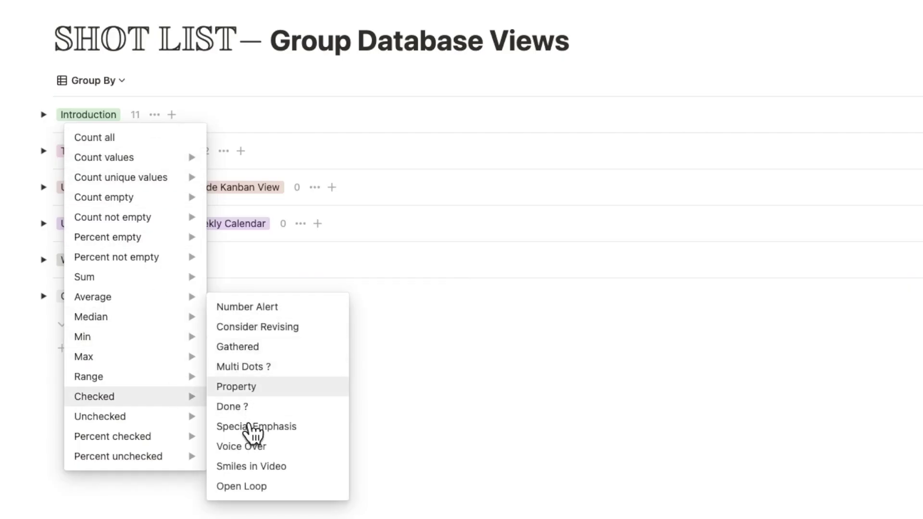
{"action": "left_click", "coordinate": [260, 136]}
{"action": "mouse_move", "coordinate": [143, 126]}
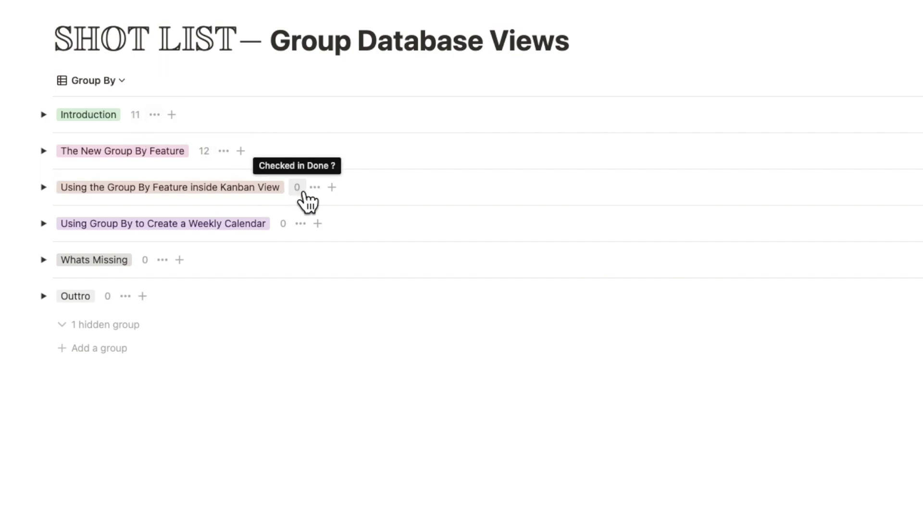
{"action": "left_click", "coordinate": [136, 118]}
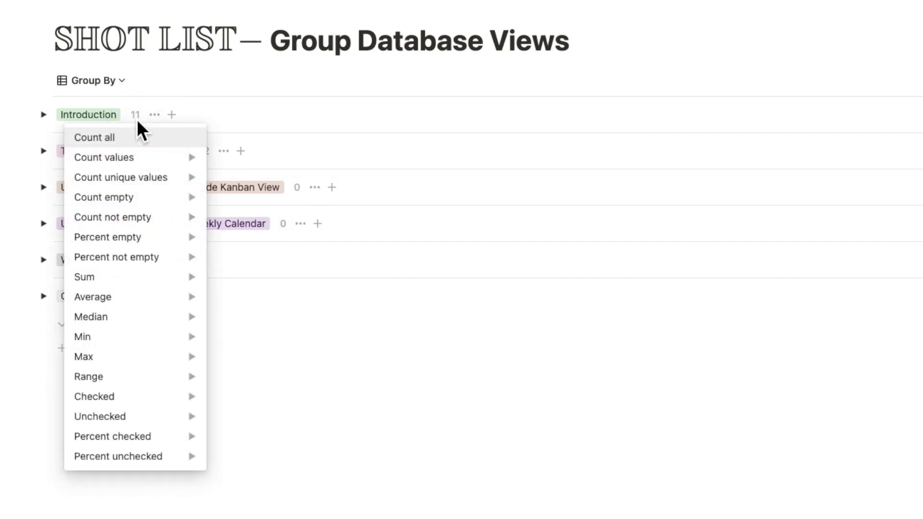
{"action": "left_click", "coordinate": [116, 139]}
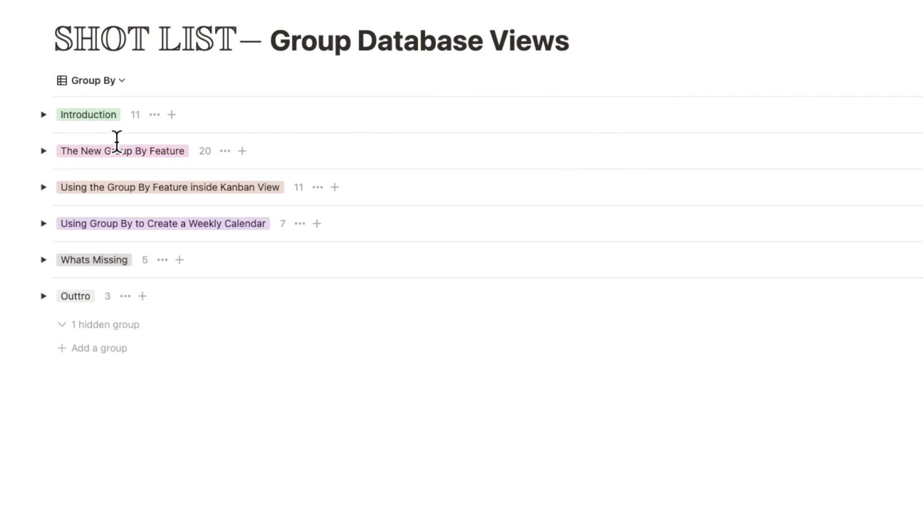
{"action": "left_click", "coordinate": [143, 117]}
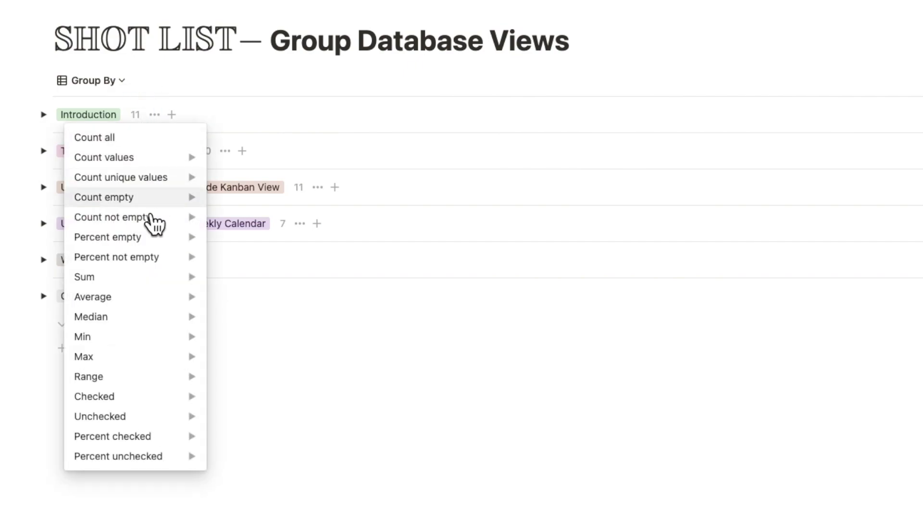
{"action": "mouse_move", "coordinate": [99, 399]}
{"action": "left_click", "coordinate": [243, 408]}
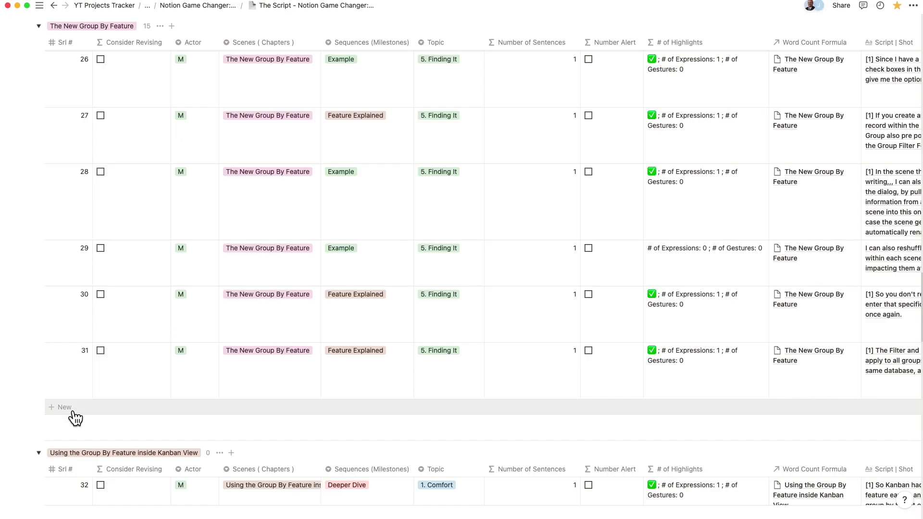
Add a blank row under The New Group By Feature and drag it into the Kanban View group
{"action": "left_click", "coordinate": [75, 417]}
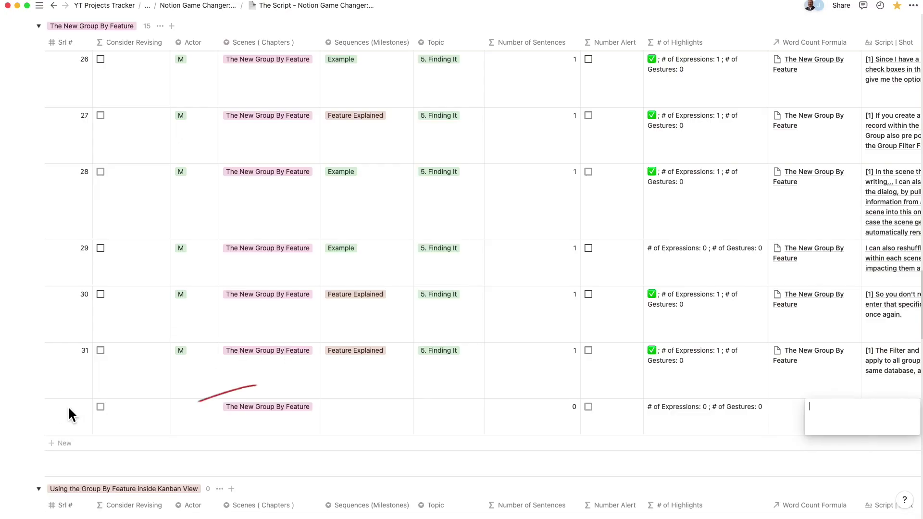
{"action": "left_click", "coordinate": [69, 409]}
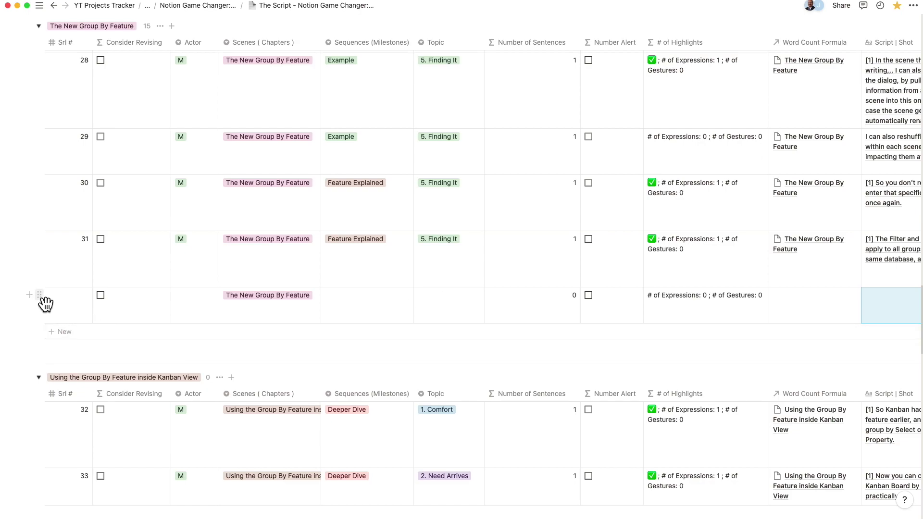
{"action": "left_click_drag", "start_coordinate": [43, 299], "coordinate": [63, 403]}
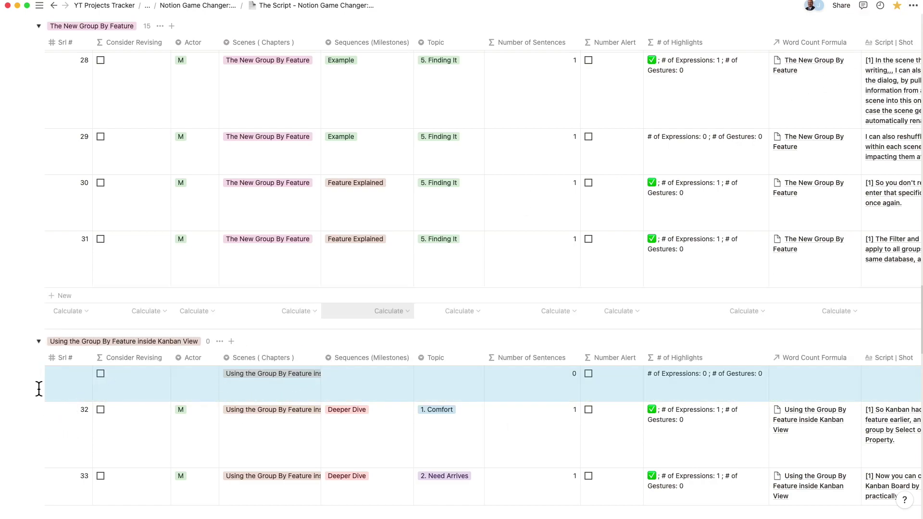
{"action": "left_click_drag", "start_coordinate": [42, 391], "coordinate": [43, 466]}
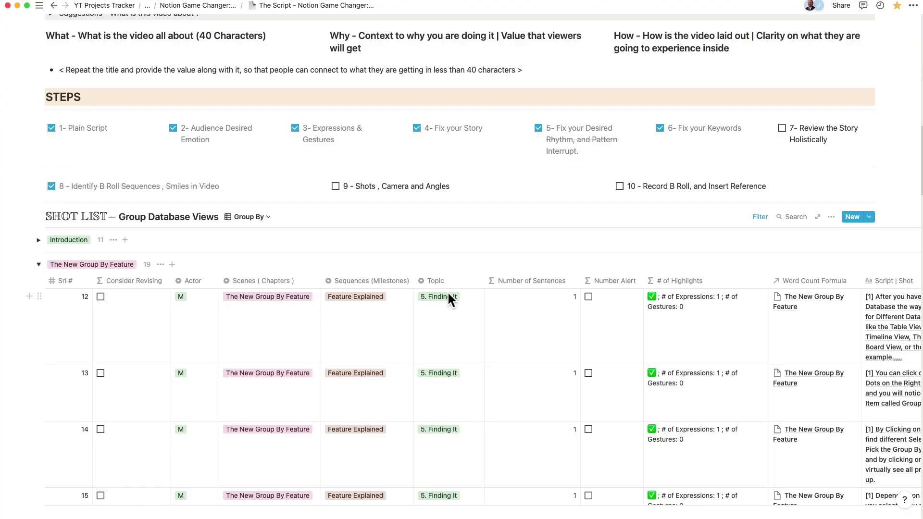
{"action": "left_click", "coordinate": [767, 220]}
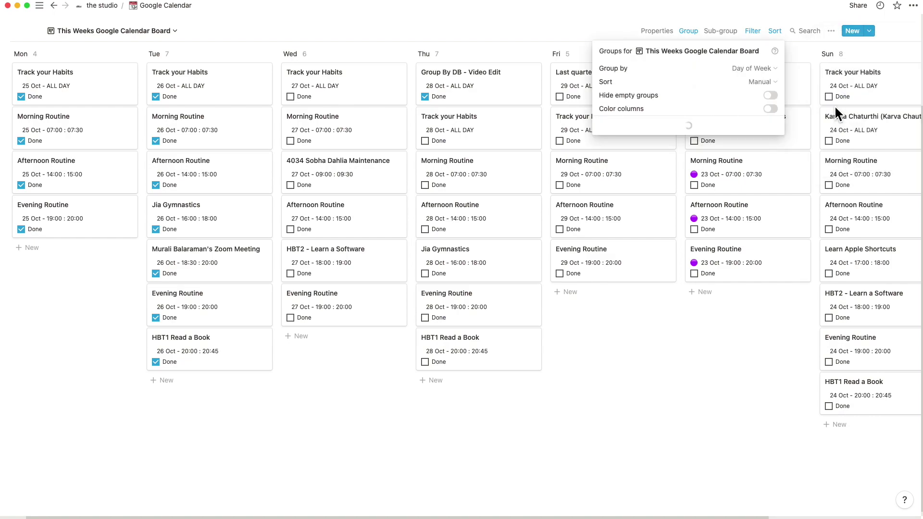
Browse the calendar board's Group by properties, then open the status board's grouping settings
{"action": "left_click", "coordinate": [753, 68]}
{"action": "scroll", "coordinate": [723, 177], "scroll_direction": "down", "scroll_amount": 10}
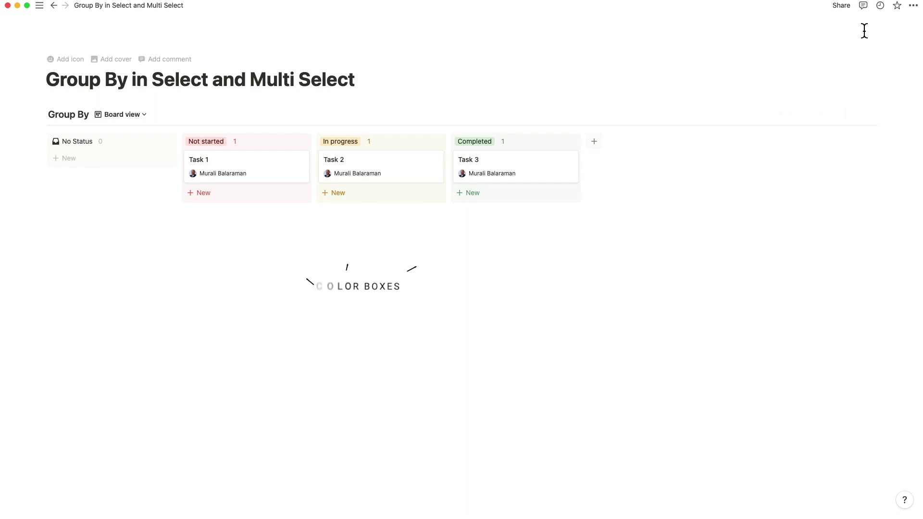
{"action": "left_click", "coordinate": [841, 115]}
{"action": "left_click", "coordinate": [842, 251]}
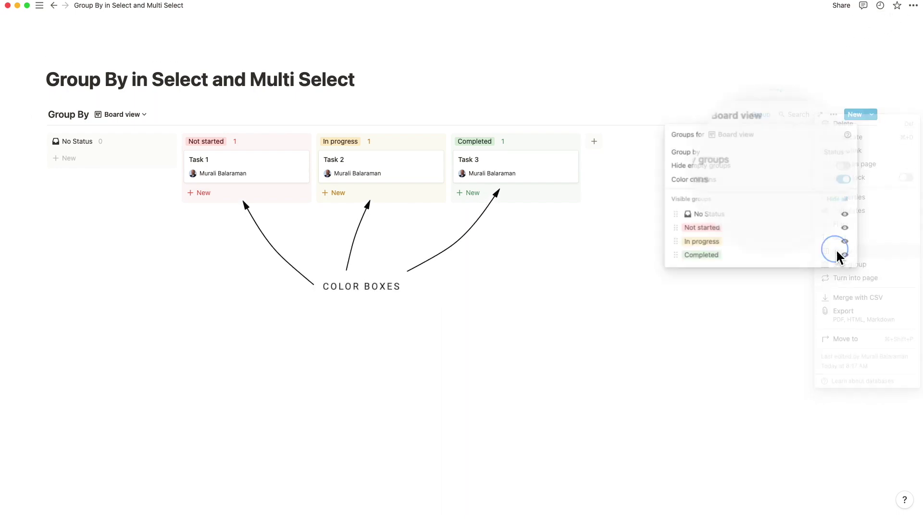
Toggle the status board's Color columns off and back on
{"action": "left_click", "coordinate": [892, 180]}
{"action": "left_click", "coordinate": [892, 180]}
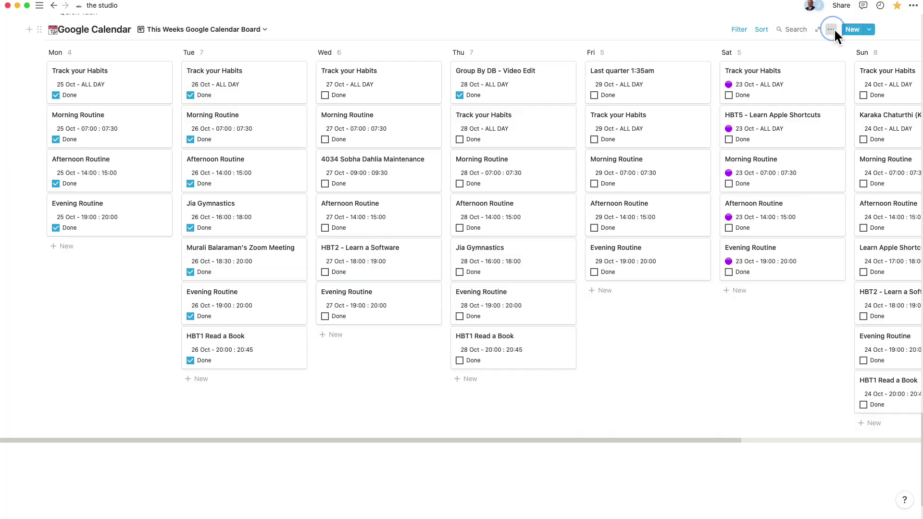
{"action": "left_click", "coordinate": [834, 28]}
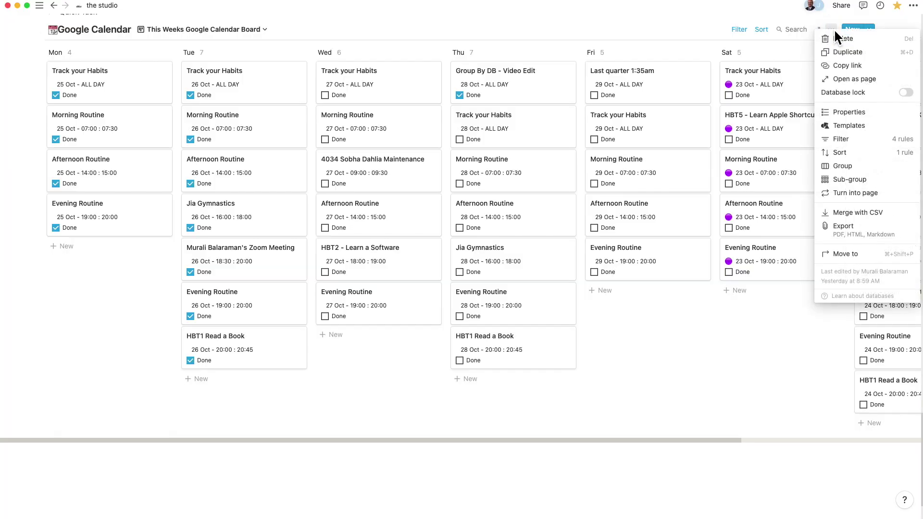
Group the calendar board by Day of Week, sorted Alphabetical, using Exact day names
{"action": "left_click", "coordinate": [839, 166]}
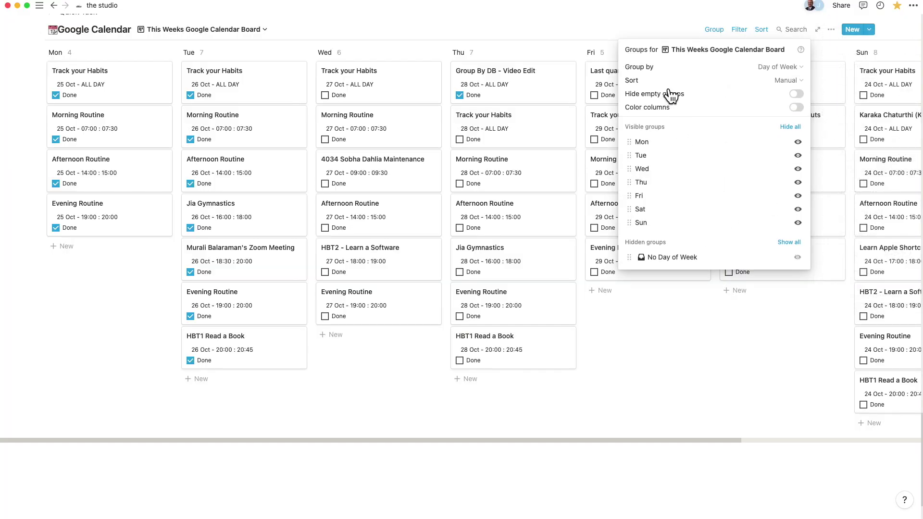
{"action": "left_click", "coordinate": [776, 66]}
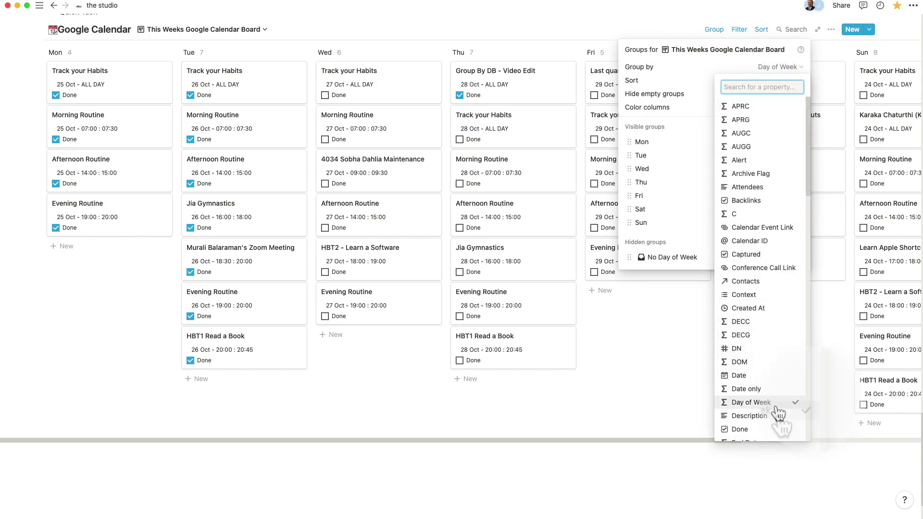
{"action": "mouse_move", "coordinate": [777, 412]}
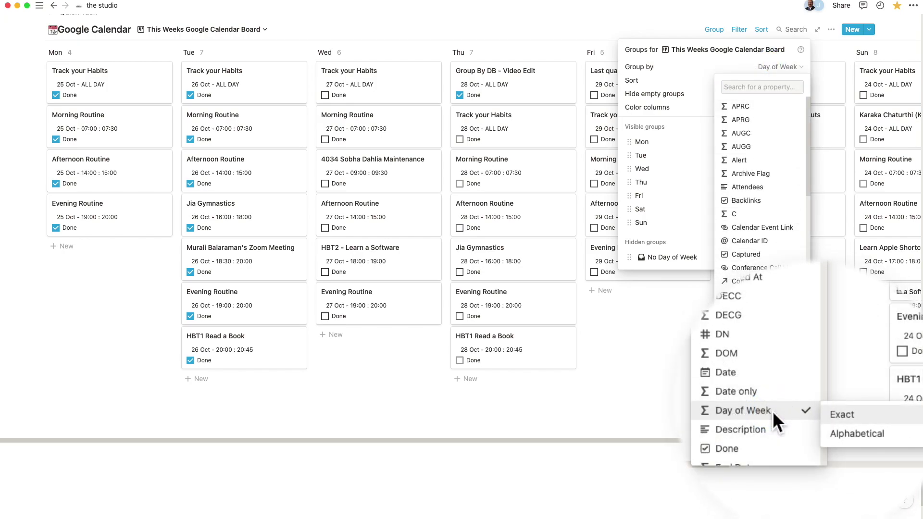
{"action": "left_click", "coordinate": [831, 419]}
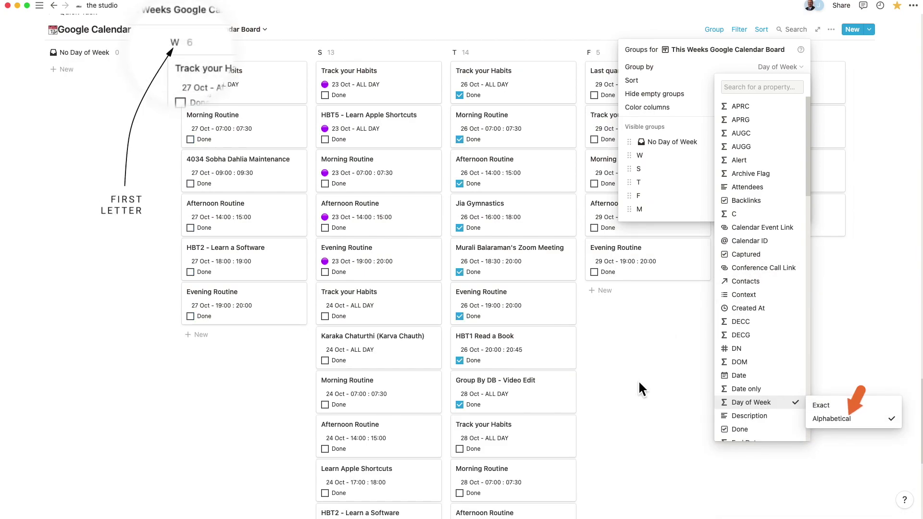
{"action": "left_click", "coordinate": [823, 407]}
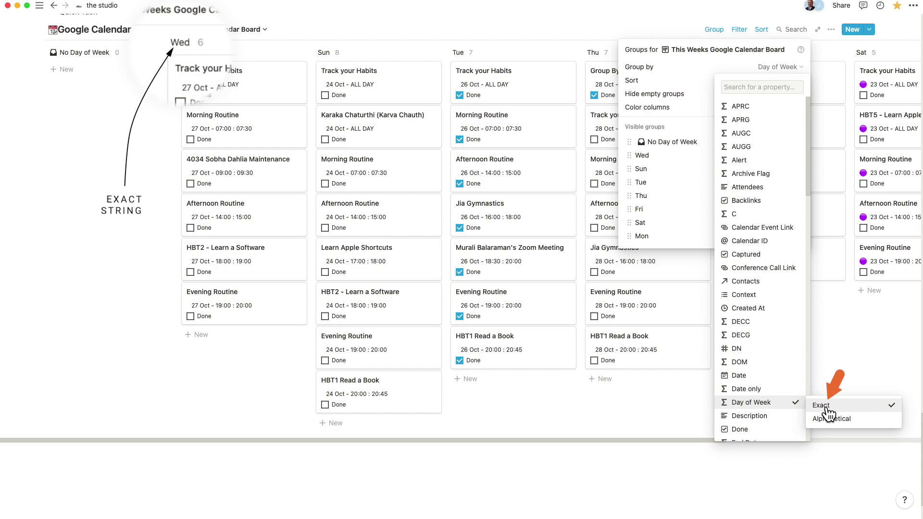
{"action": "left_click", "coordinate": [835, 29]}
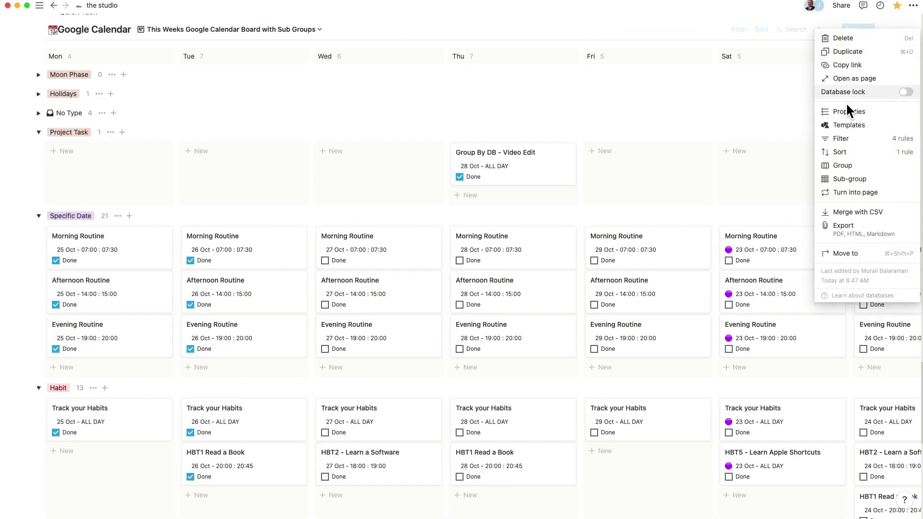
{"action": "left_click", "coordinate": [845, 178]}
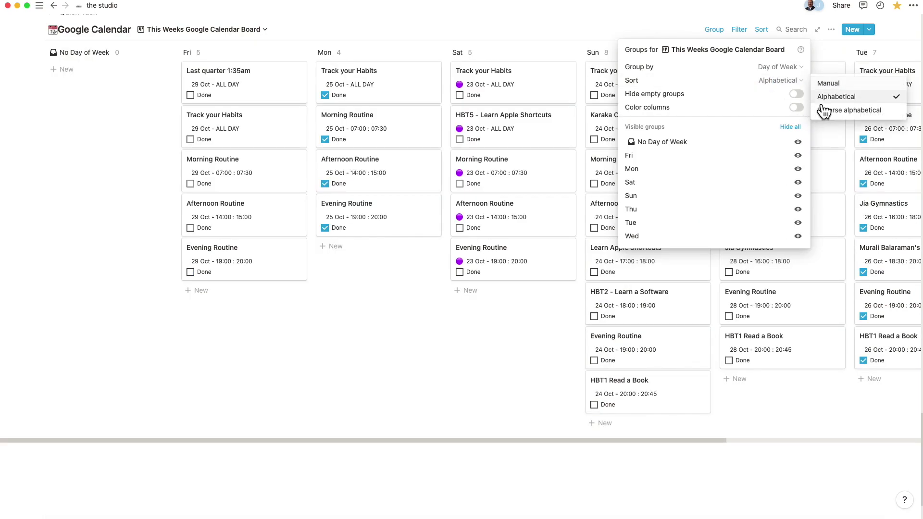
Set the day groups to Manual sort and drag Mon, Tue and Wed to the front
{"action": "left_click", "coordinate": [828, 84]}
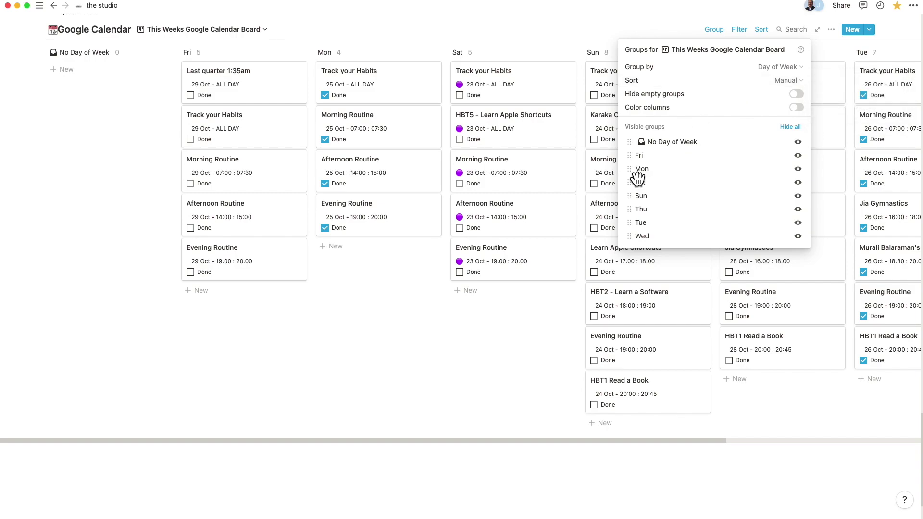
{"action": "mouse_move", "coordinate": [638, 177]}
{"action": "left_mouse_down"}
{"action": "mouse_move", "coordinate": [636, 161]}
{"action": "mouse_move", "coordinate": [637, 193]}
{"action": "left_mouse_up"}
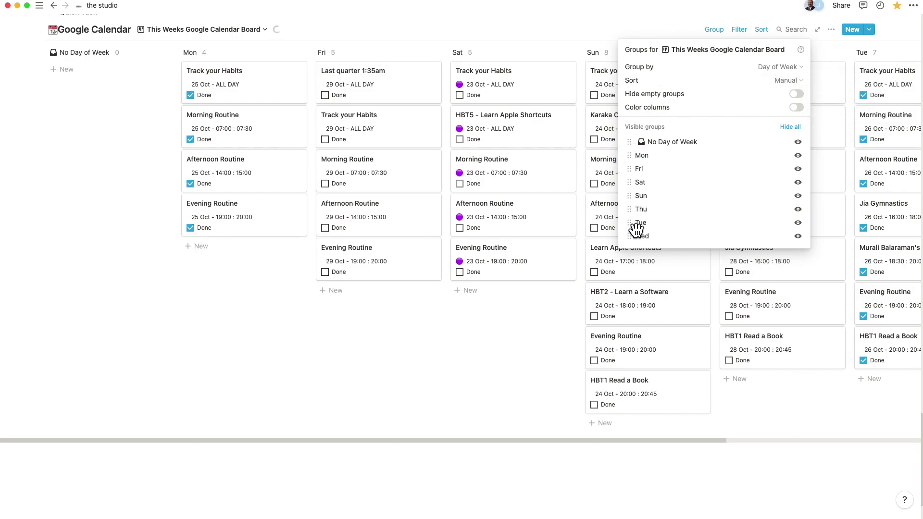
{"action": "left_click_drag", "start_coordinate": [637, 230], "coordinate": [639, 170]}
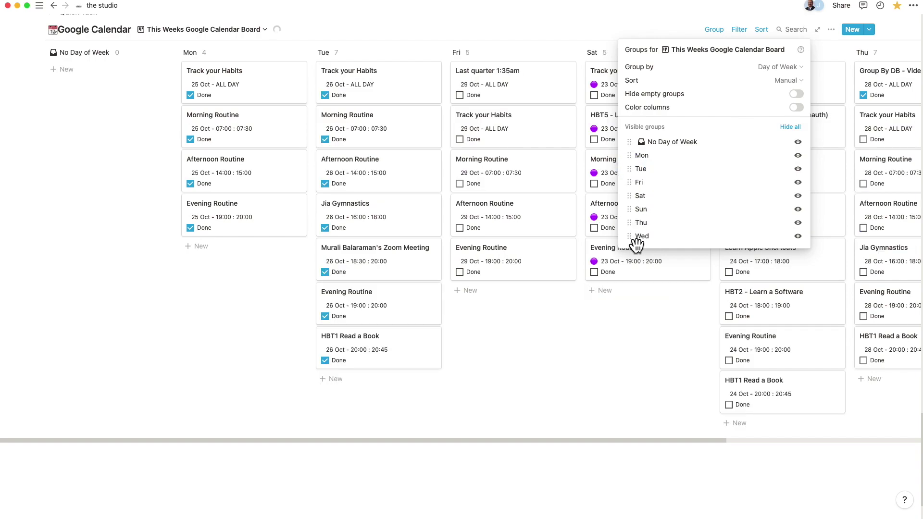
{"action": "left_click_drag", "start_coordinate": [637, 243], "coordinate": [638, 197]}
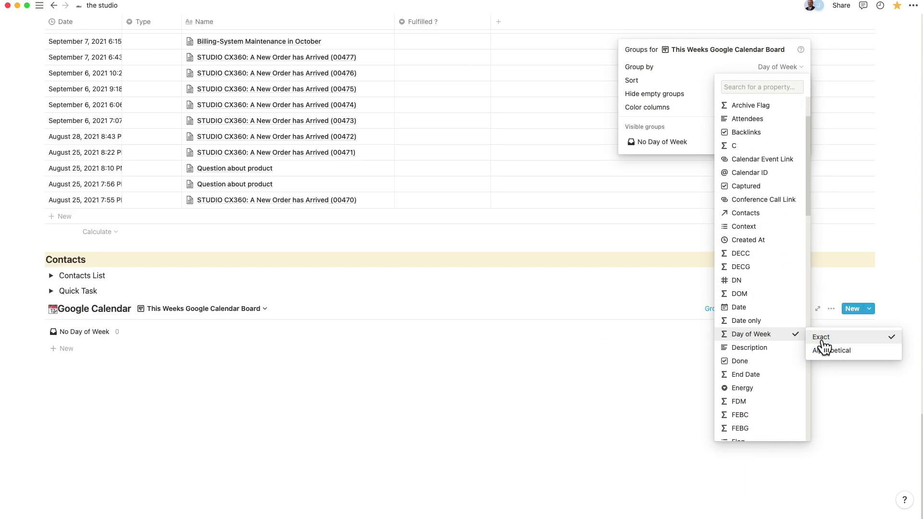
Hide the No Day of Week group and finish ordering the days Mon through Sun
{"action": "left_click", "coordinate": [639, 169]}
{"action": "left_click", "coordinate": [779, 81]}
{"action": "left_click", "coordinate": [823, 82]}
{"action": "left_click", "coordinate": [798, 141]}
{"action": "mouse_move", "coordinate": [638, 185]}
{"action": "left_mouse_down"}
{"action": "mouse_move", "coordinate": [638, 144]}
{"action": "mouse_move", "coordinate": [640, 186]}
{"action": "left_mouse_up"}
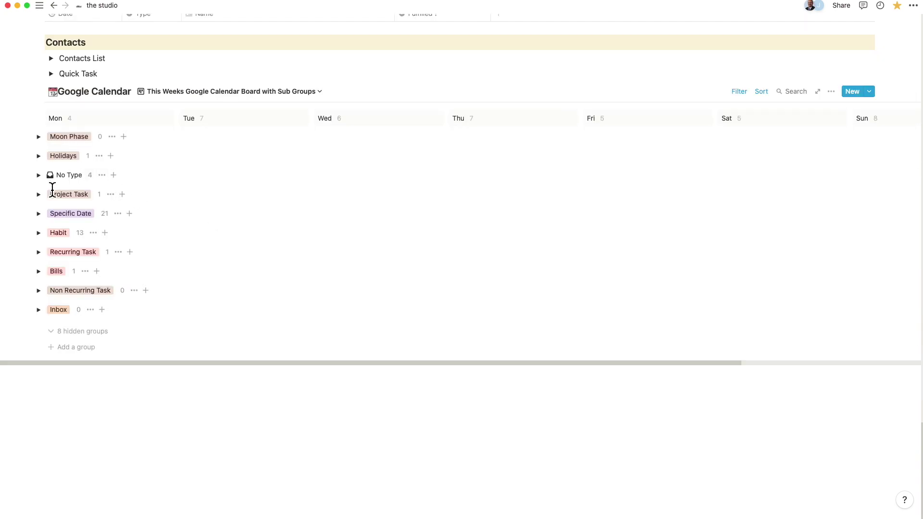
Expand the Project Task sub-group and scroll down the weekday board to review the cards
{"action": "left_click", "coordinate": [39, 194]}
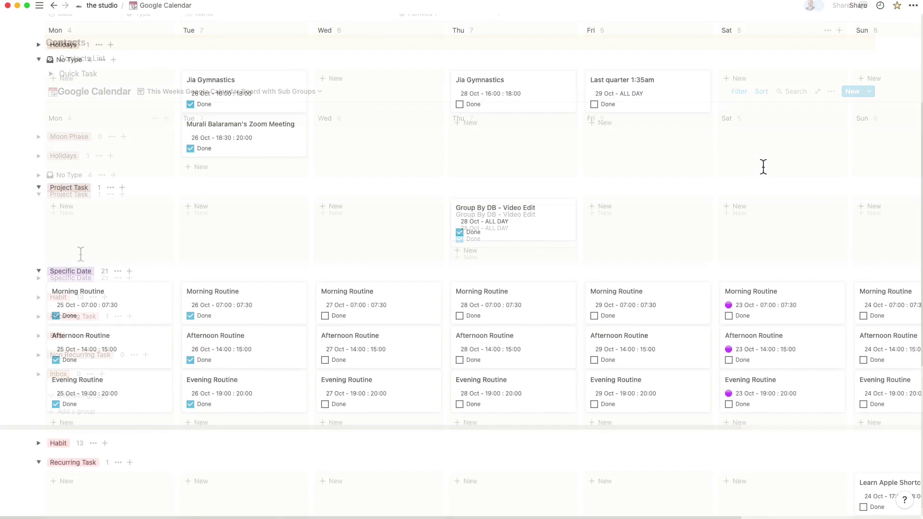
{"action": "scroll", "coordinate": [764, 166], "scroll_direction": "down", "scroll_amount": 3}
{"action": "scroll", "coordinate": [762, 164], "scroll_direction": "down", "scroll_amount": 3}
{"action": "scroll", "coordinate": [761, 162], "scroll_direction": "down", "scroll_amount": 3}
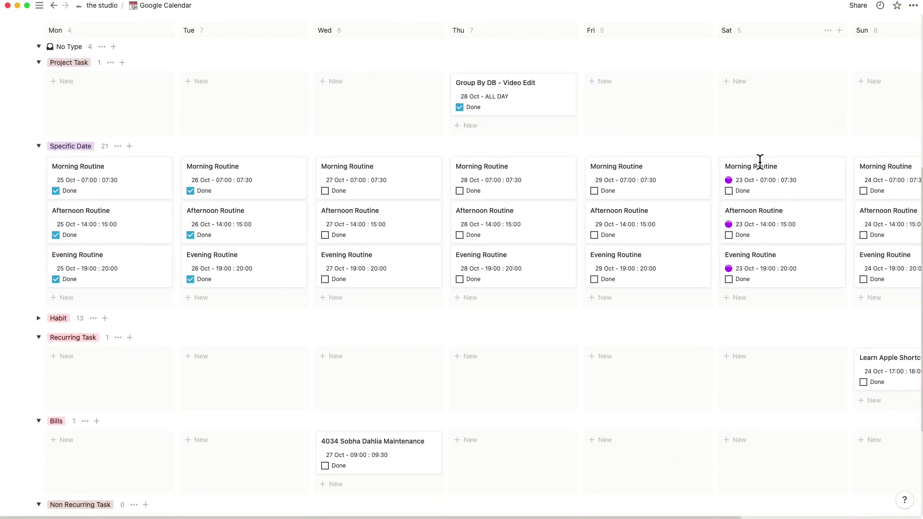
{"action": "scroll", "coordinate": [766, 168], "scroll_direction": "down", "scroll_amount": 1}
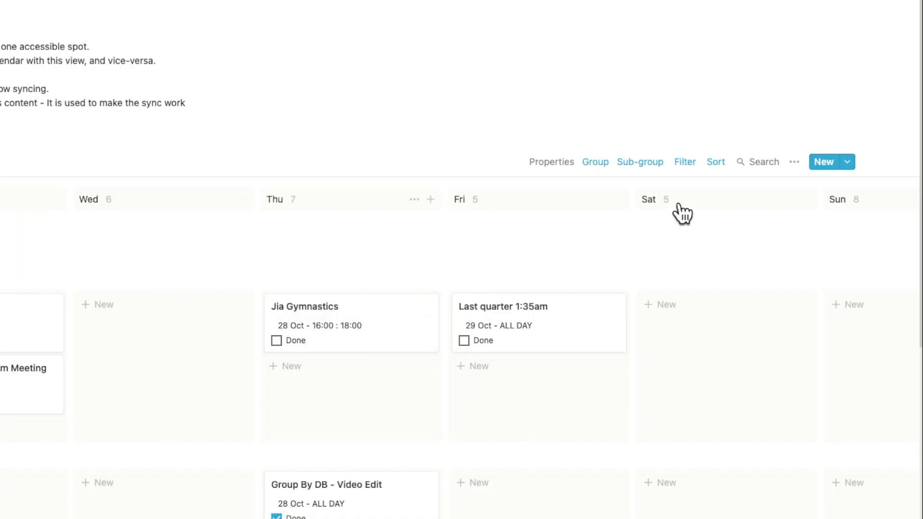
{"action": "left_click", "coordinate": [686, 164]}
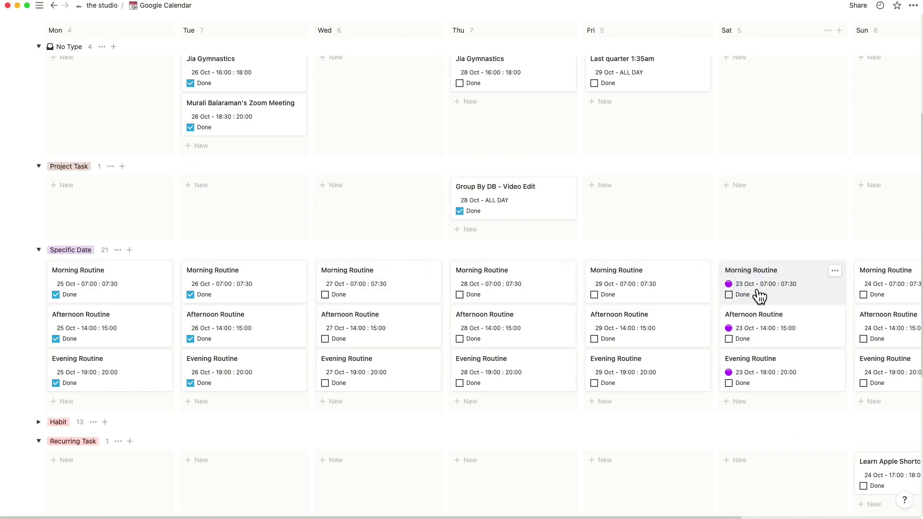
{"action": "left_click", "coordinate": [753, 287]}
{"action": "scroll", "coordinate": [469, 356], "scroll_direction": "down", "scroll_amount": 5}
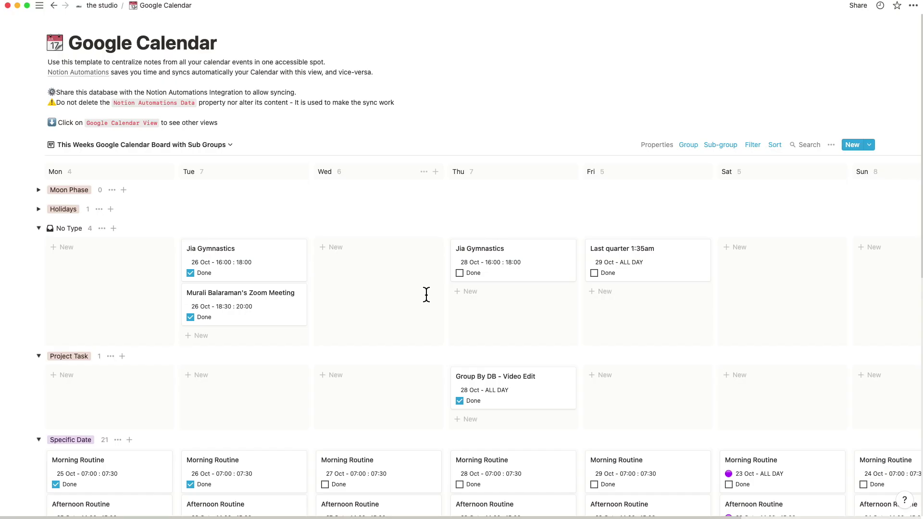
Inspect the Type options on the Jia Gymnastics event without changing them
{"action": "left_click", "coordinate": [276, 265]}
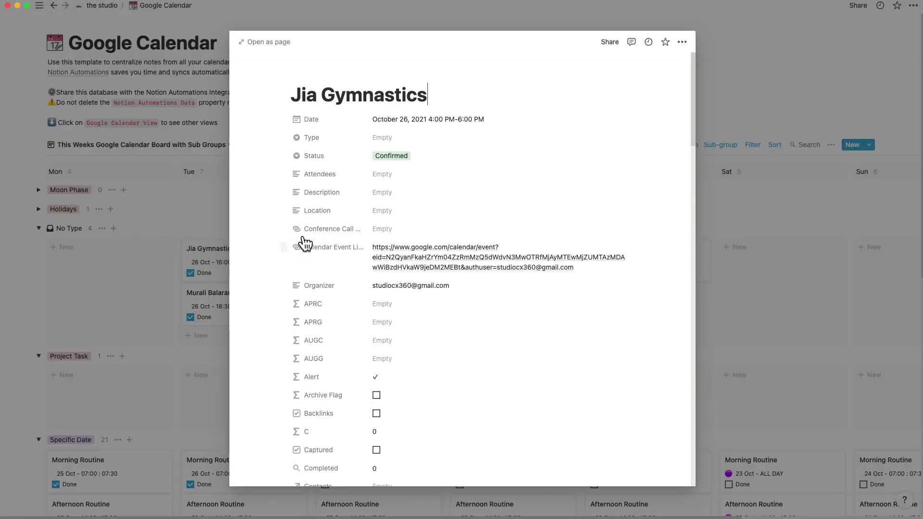
{"action": "left_click", "coordinate": [383, 139]}
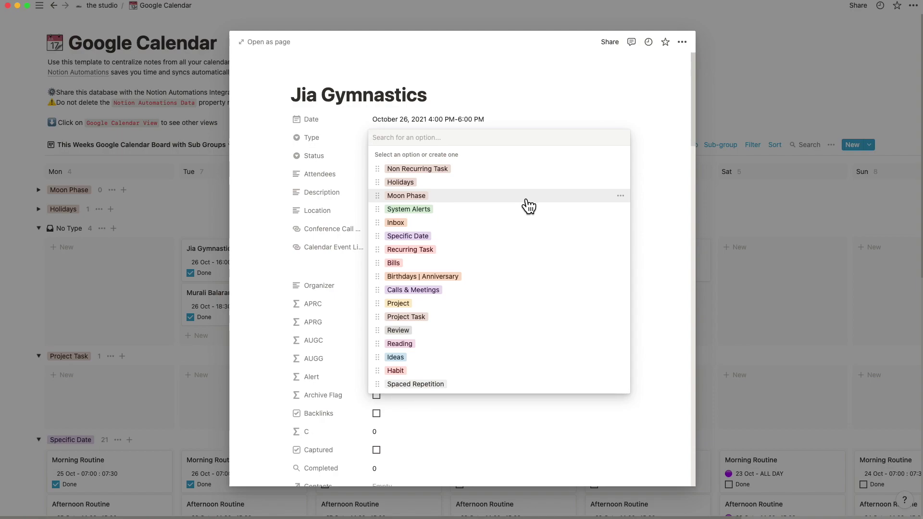
{"action": "key", "text": "Escape"}
{"action": "key", "text": "Escape"}
Switch the database to the This Weeks Google Calendar Board view
{"action": "scroll", "coordinate": [763, 166], "scroll_direction": "down", "scroll_amount": 5}
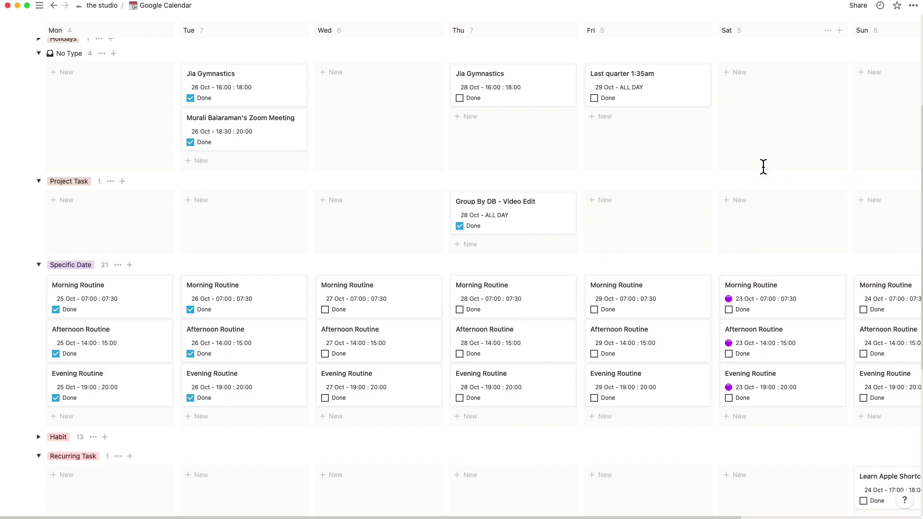
{"action": "scroll", "coordinate": [767, 173], "scroll_direction": "up", "scroll_amount": 6}
{"action": "left_click", "coordinate": [216, 146]}
{"action": "left_click", "coordinate": [178, 233]}
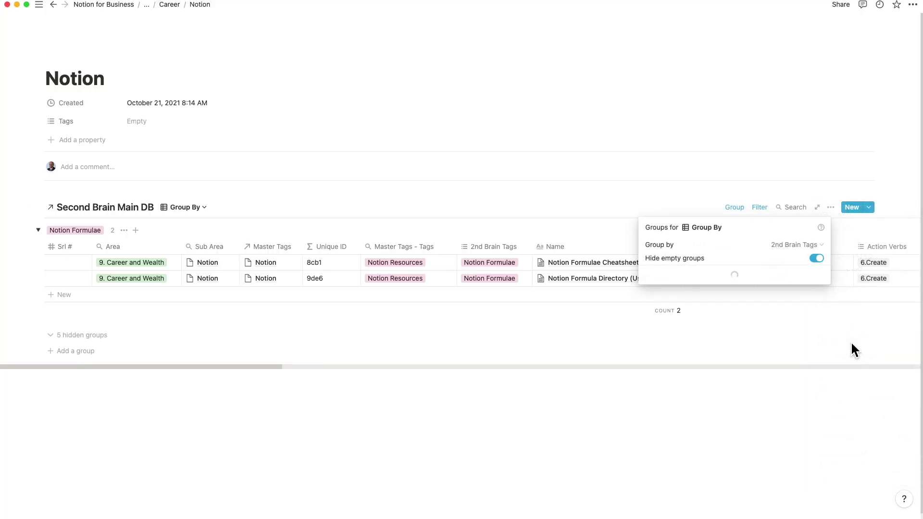
Insert a Formula property named Master Tags - Tags Formula right of the Master Tags - Tags rollup
{"action": "left_click", "coordinate": [787, 248]}
{"action": "scroll", "coordinate": [769, 267], "scroll_direction": "down", "scroll_amount": 1}
{"action": "left_click", "coordinate": [423, 246]}
{"action": "key", "text": "super+c"}
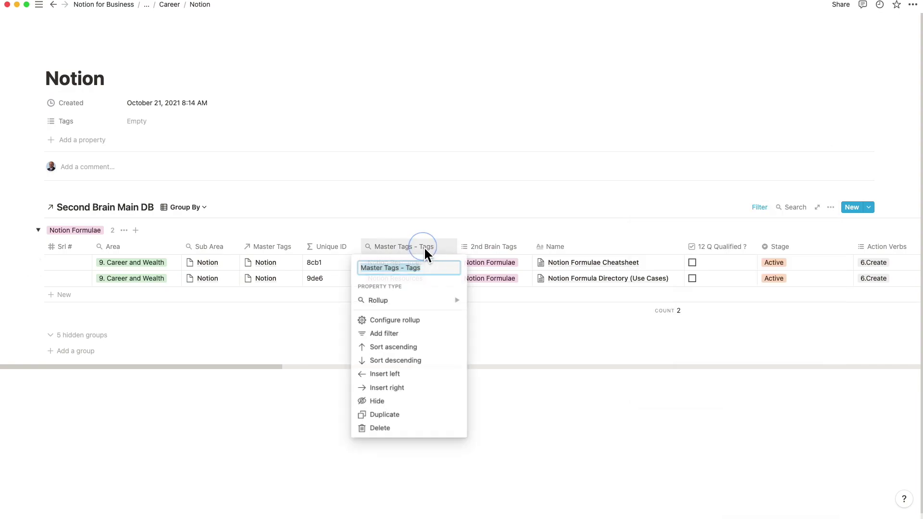
{"action": "left_click", "coordinate": [404, 387]}
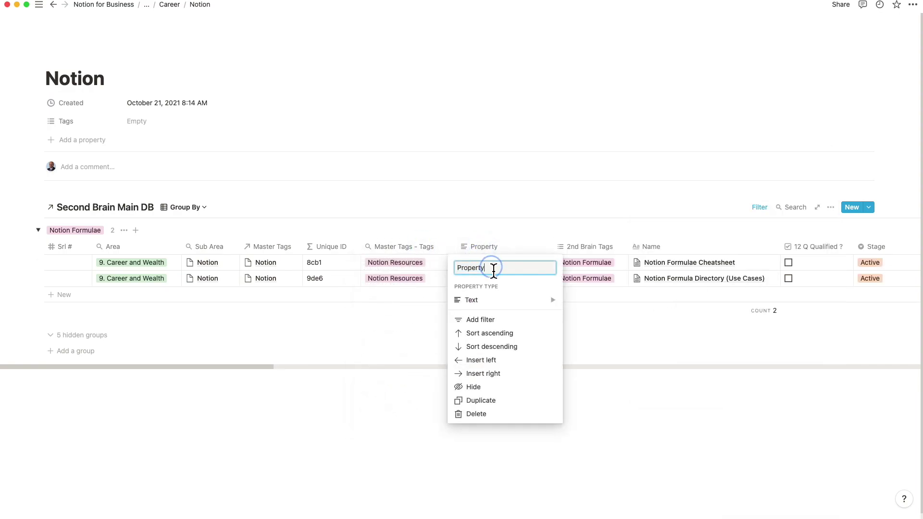
{"action": "key", "text": "super+a"}
{"action": "key", "text": "super+v"}
{"action": "type", "text": "Formu"}
{"action": "left_click", "coordinate": [475, 302]}
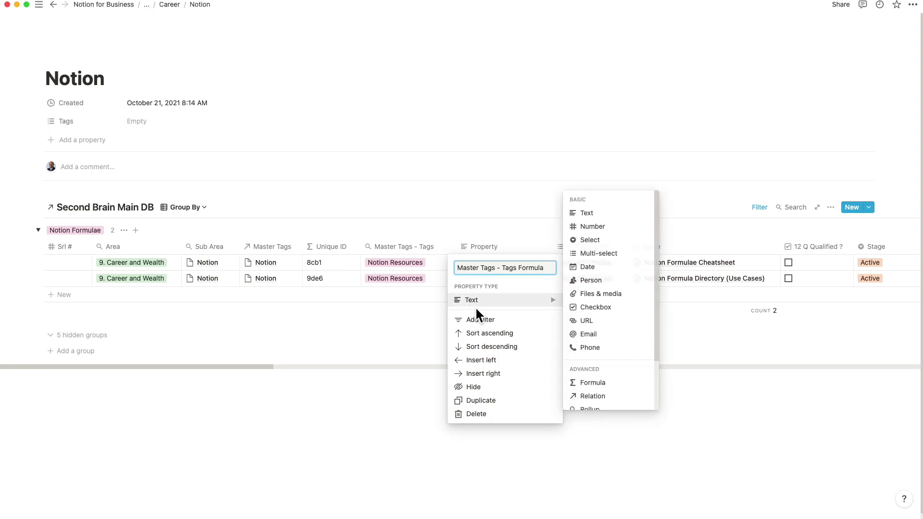
{"action": "left_click", "coordinate": [601, 382]}
Review the grouping settings, then switch to the Timeline View
{"action": "left_click", "coordinate": [831, 208]}
{"action": "left_click", "coordinate": [844, 339]}
{"action": "left_click", "coordinate": [789, 246]}
{"action": "scroll", "coordinate": [776, 329], "scroll_direction": "down", "scroll_amount": 4}
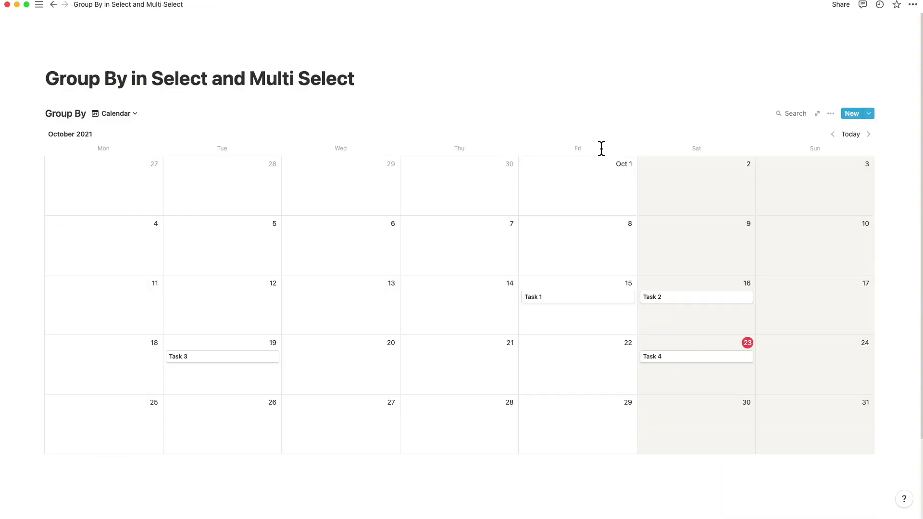
{"action": "left_click", "coordinate": [831, 114]}
{"action": "left_click", "coordinate": [121, 115]}
{"action": "left_click", "coordinate": [118, 114]}
{"action": "left_click", "coordinate": [138, 190]}
Group the Timeline View by Status into Not started, In progress and Completed
{"action": "left_click", "coordinate": [831, 113]}
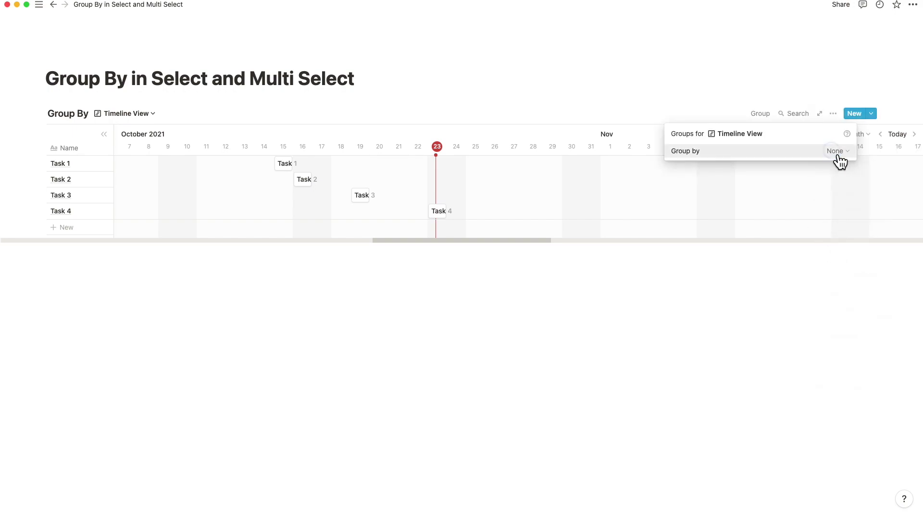
{"action": "left_click", "coordinate": [835, 152]}
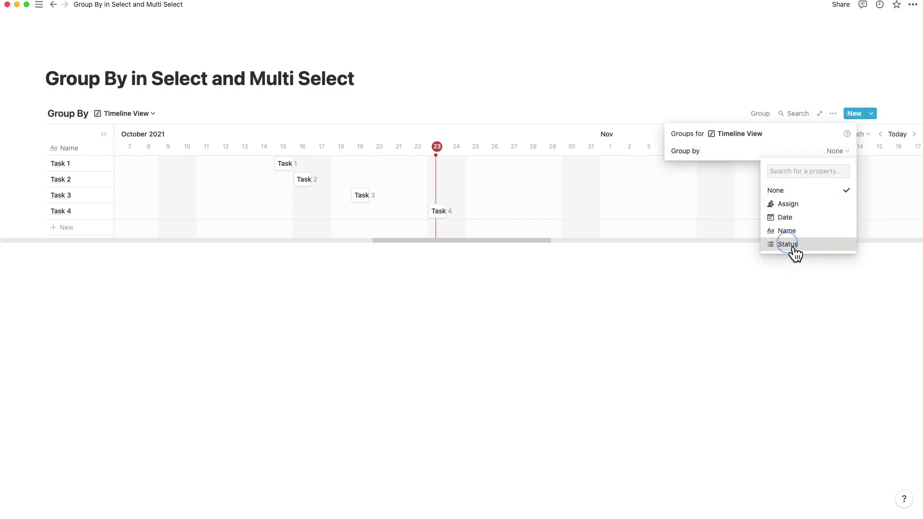
{"action": "left_click", "coordinate": [794, 250]}
{"action": "left_click", "coordinate": [598, 86]}
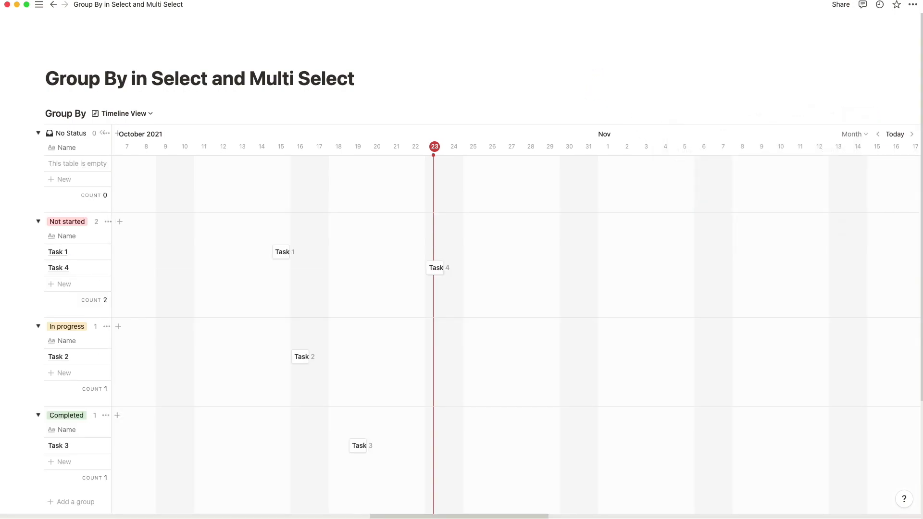